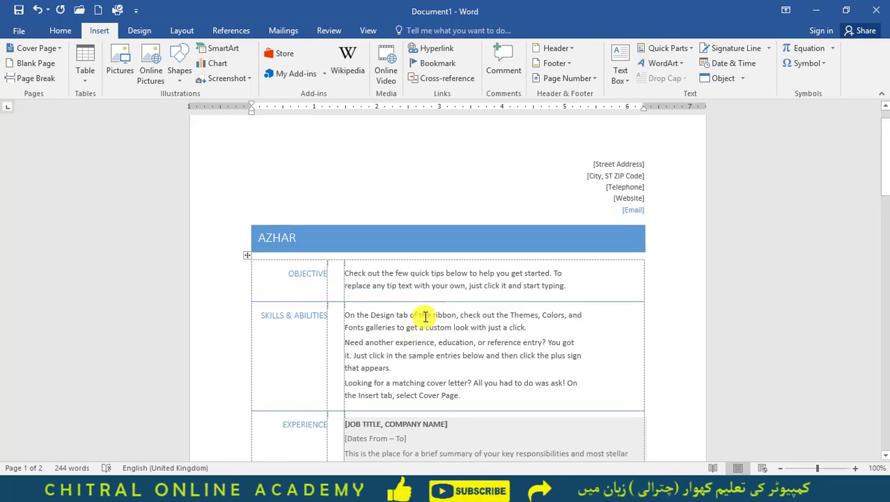
{"action": "left_click", "coordinate": [671, 48]}
{"action": "mouse_move", "coordinate": [675, 70]}
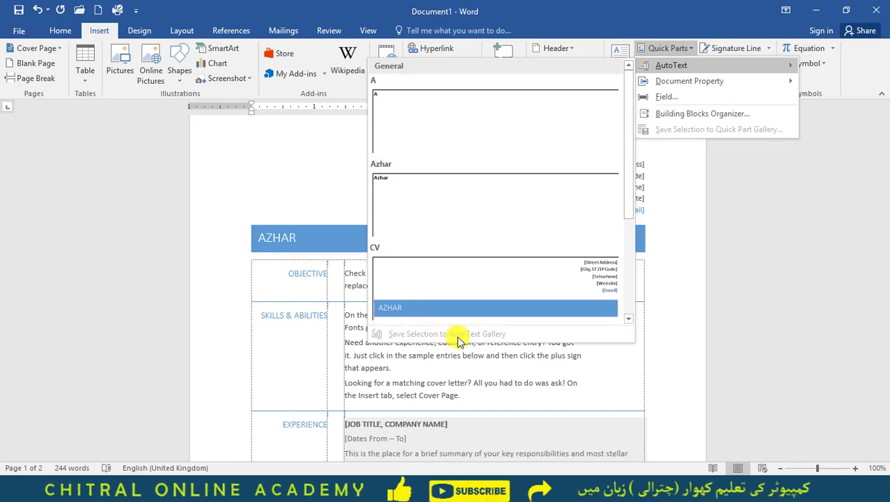
{"action": "left_click", "coordinate": [402, 388]}
- Generate random sample paragraphs with =rand() on the empty line below the resume table on page 2
{"action": "scroll", "coordinate": [463, 354], "scroll_direction": "down", "scroll_amount": 15}
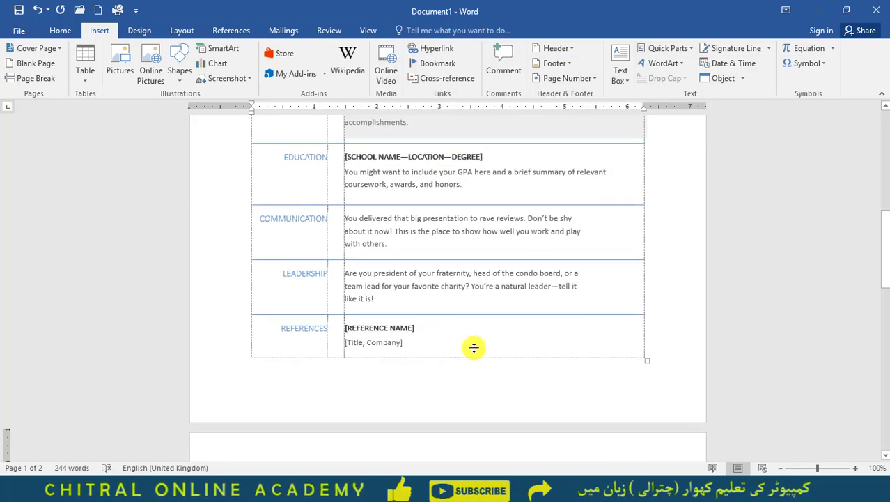
{"action": "scroll", "coordinate": [467, 340], "scroll_direction": "down", "scroll_amount": 5}
{"action": "scroll", "coordinate": [450, 336], "scroll_direction": "up", "scroll_amount": 6}
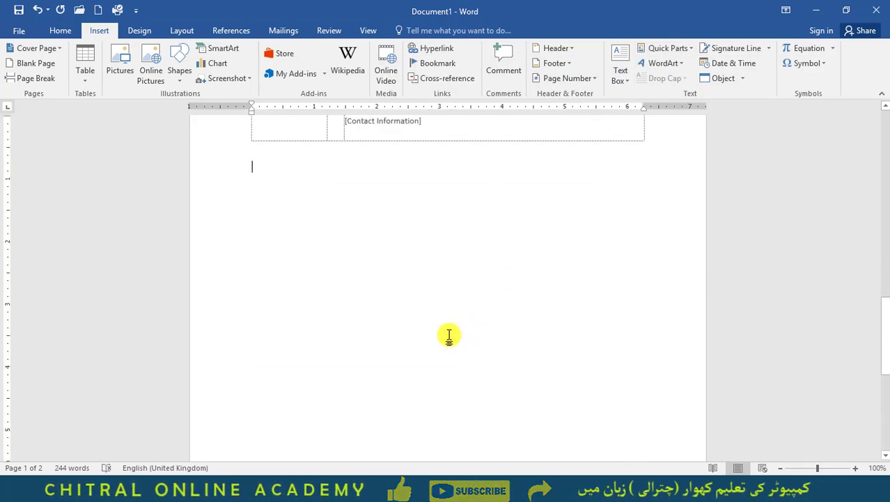
{"action": "scroll", "coordinate": [450, 328], "scroll_direction": "down", "scroll_amount": 3}
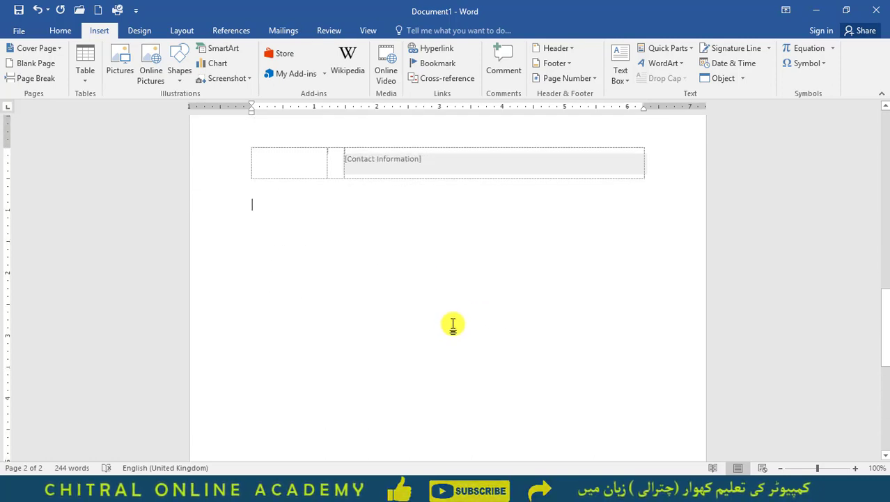
{"action": "type", "text": "=rand("}
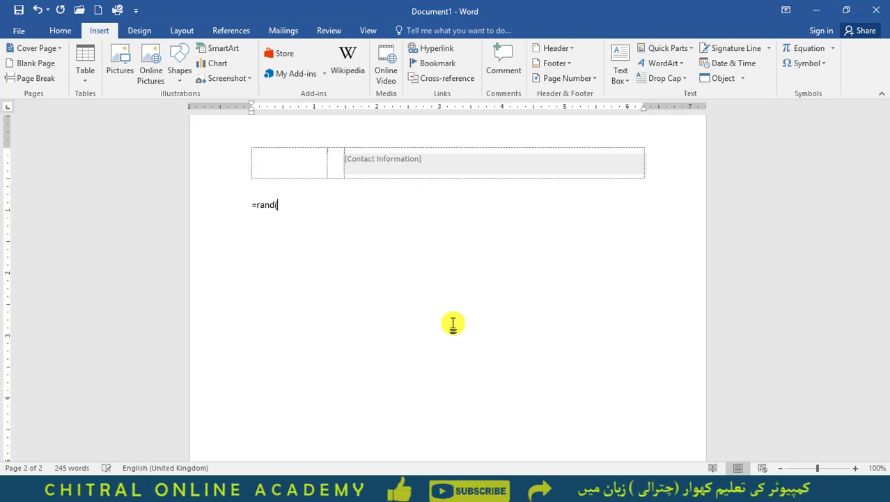
{"action": "type", "text": ")"}
{"action": "key", "text": "Return"}
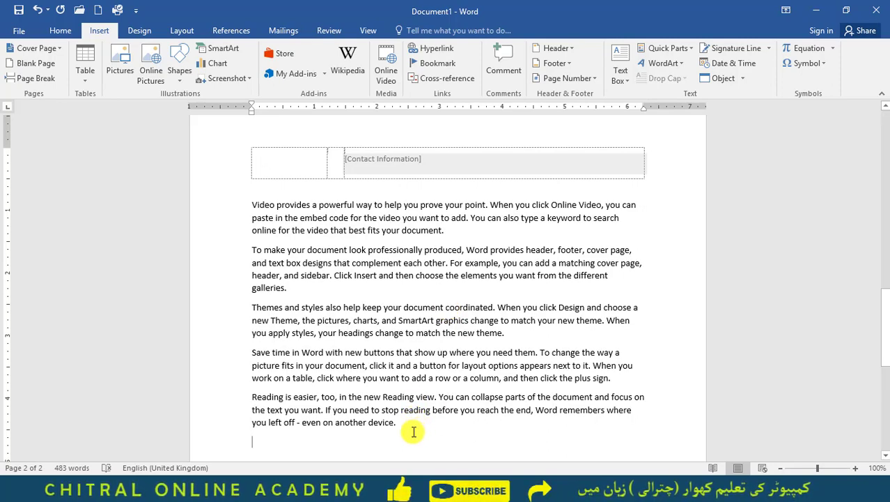
- Save the five sample paragraphs to the AutoText gallery as a building block named Chitral Academy
{"action": "left_click_drag", "start_coordinate": [409, 424], "coordinate": [249, 207]}
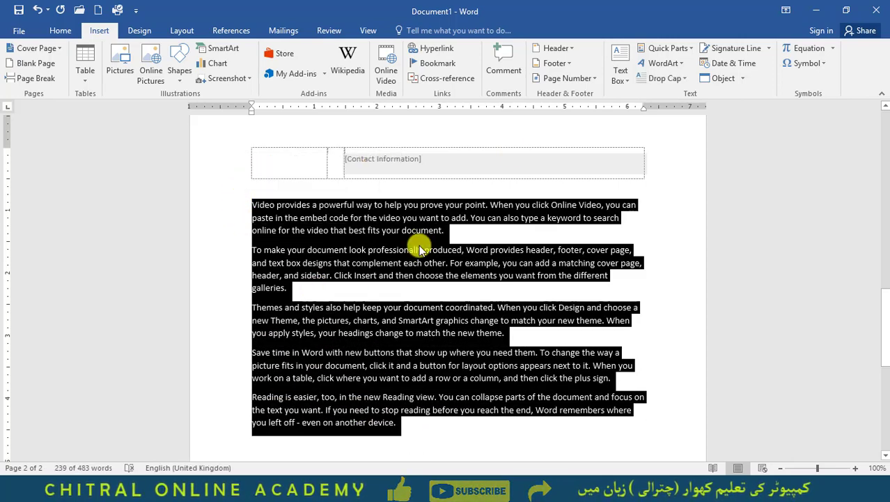
{"action": "left_click", "coordinate": [678, 47]}
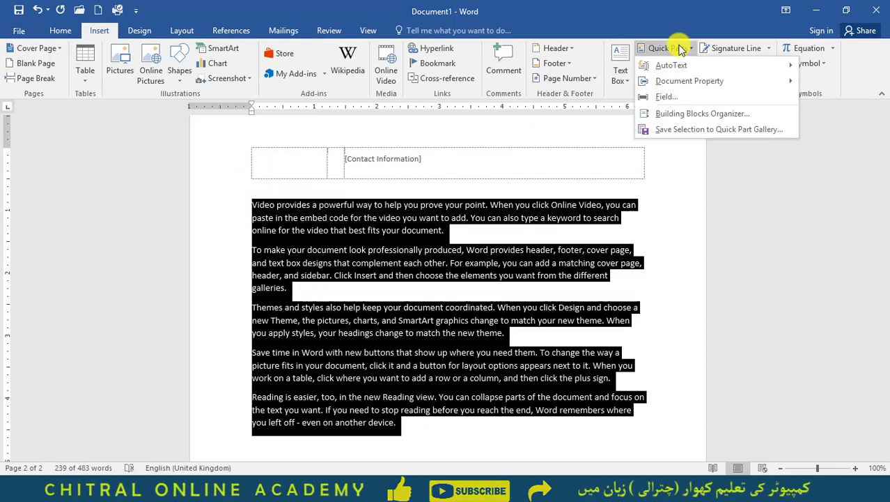
{"action": "mouse_move", "coordinate": [686, 68]}
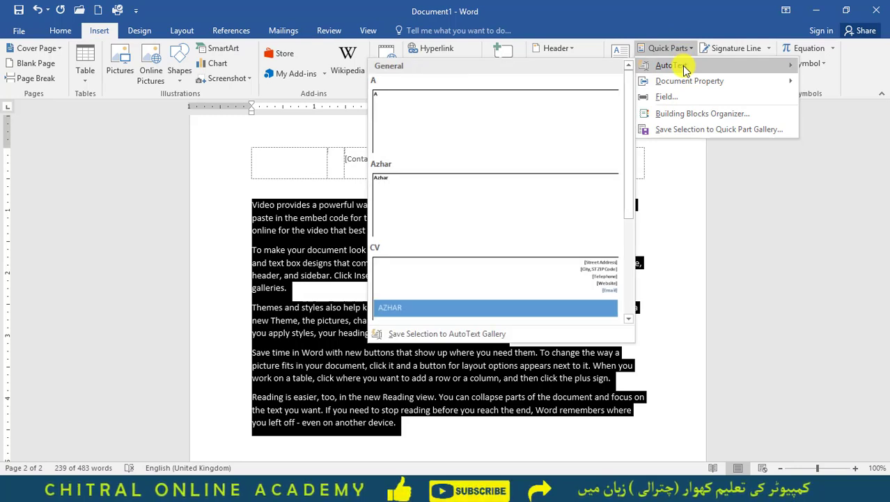
{"action": "left_click", "coordinate": [470, 336]}
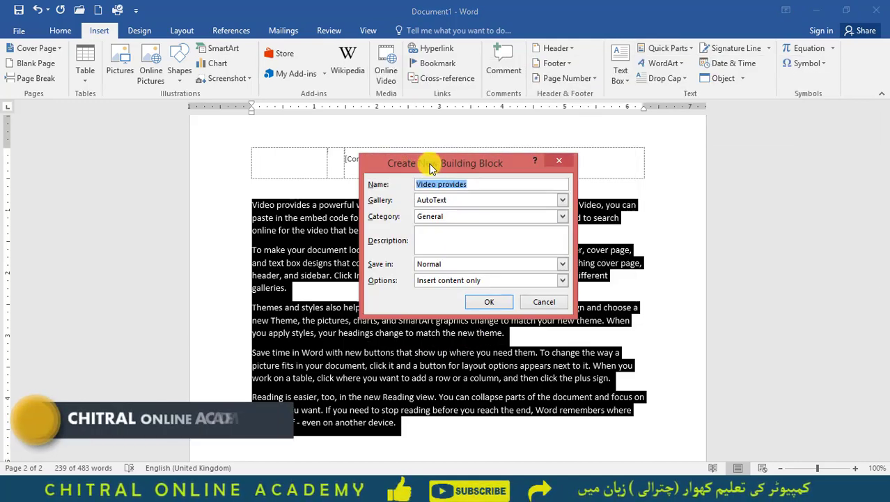
{"action": "left_click_drag", "start_coordinate": [423, 169], "coordinate": [399, 132]}
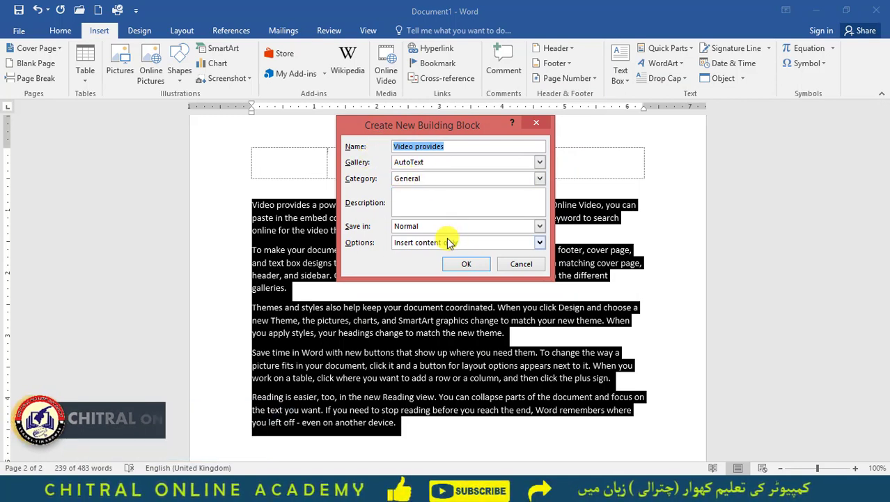
{"action": "type", "text": "Chitral Academy"}
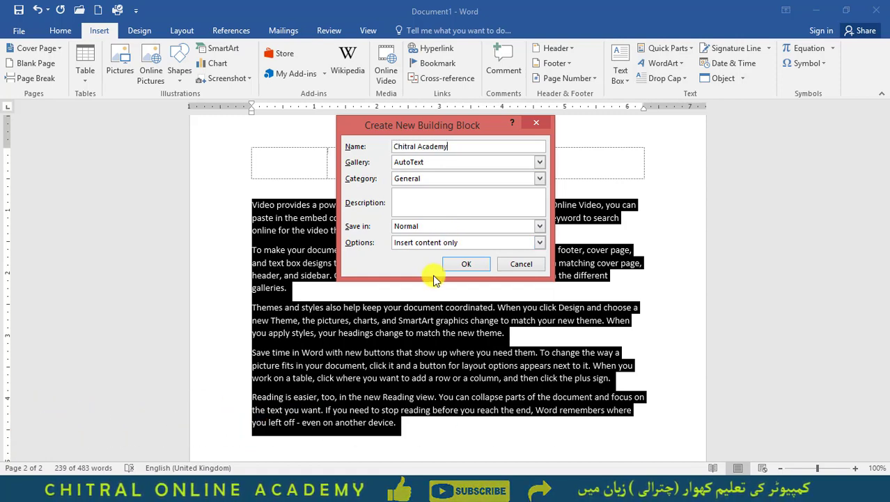
{"action": "left_click", "coordinate": [463, 265]}
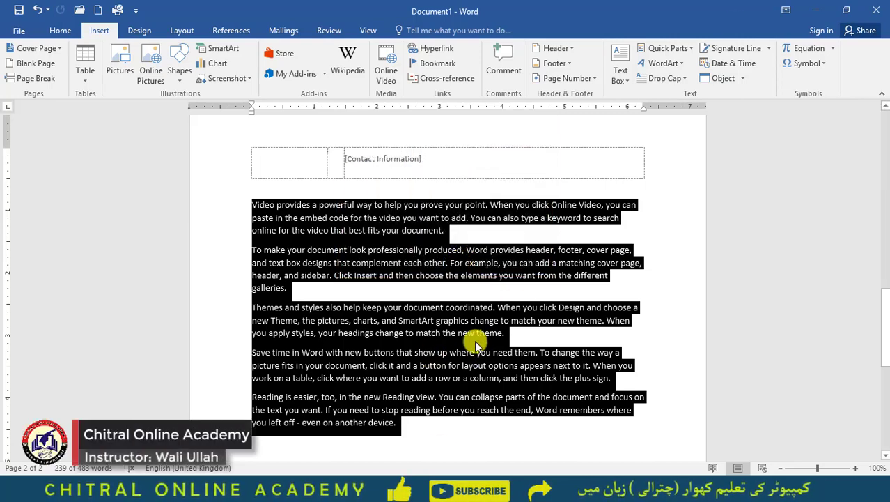
- Delete the selected sample paragraphs below the resume table
{"action": "left_click", "coordinate": [670, 50]}
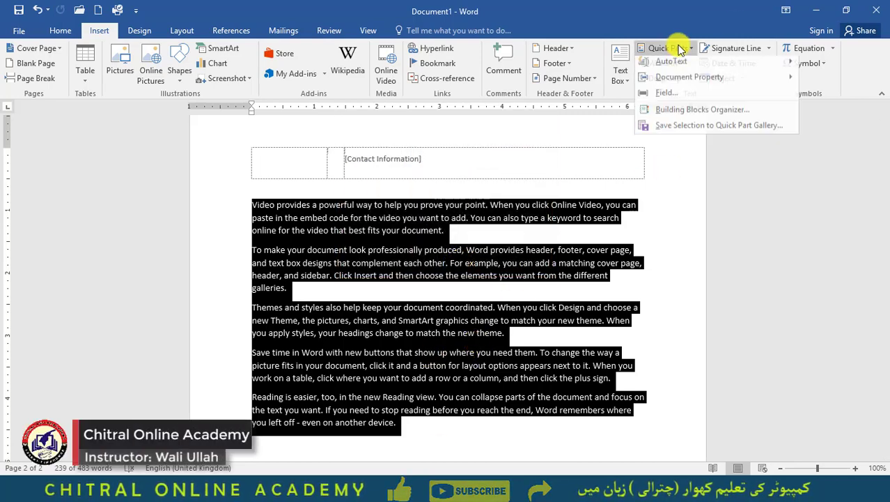
{"action": "key", "text": "Escape"}
{"action": "key", "text": "Escape"}
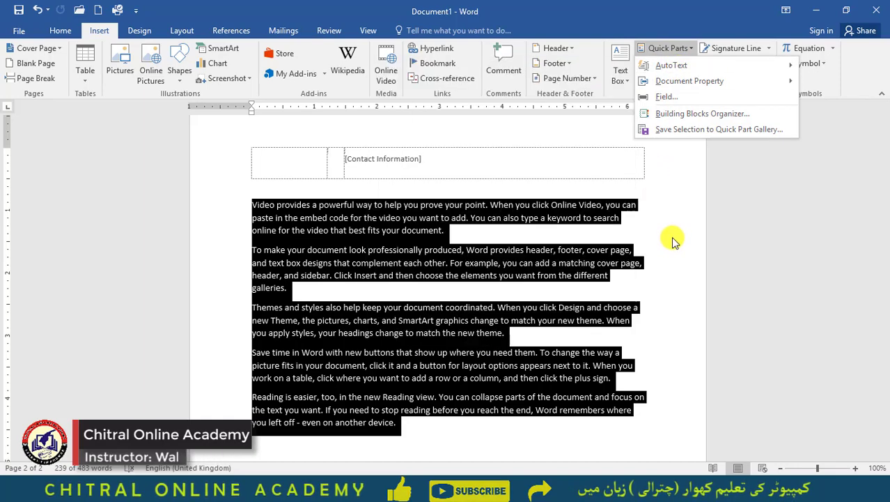
{"action": "key", "text": "Delete"}
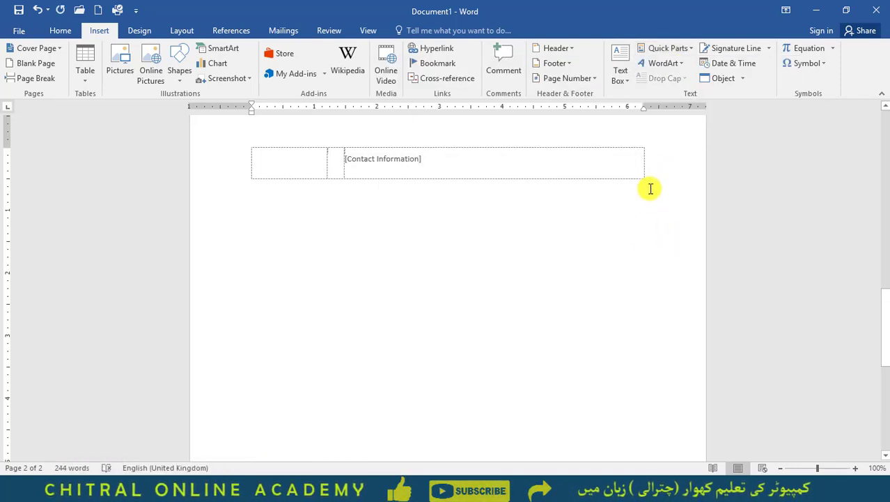
{"action": "scroll", "coordinate": [650, 189], "scroll_direction": "up", "scroll_amount": 1}
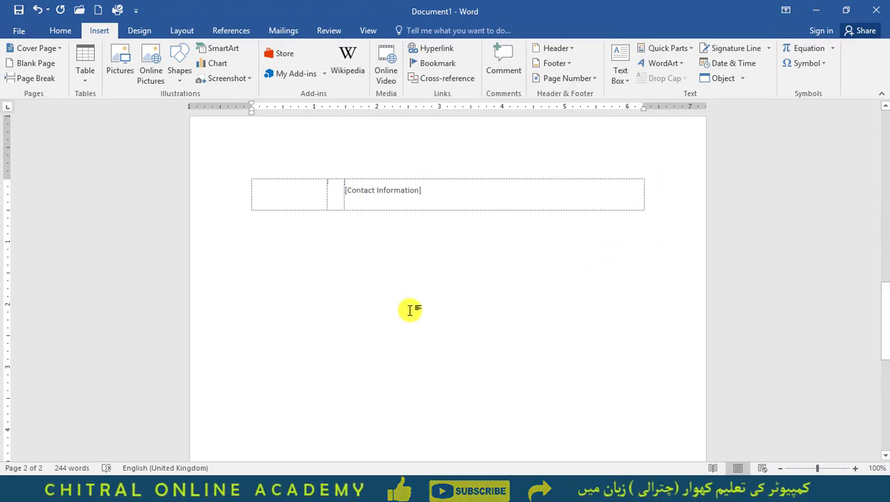
- Create a new blank document and insert the Chitral Academy AutoText entry into it
{"action": "key", "text": "ctrl+n"}
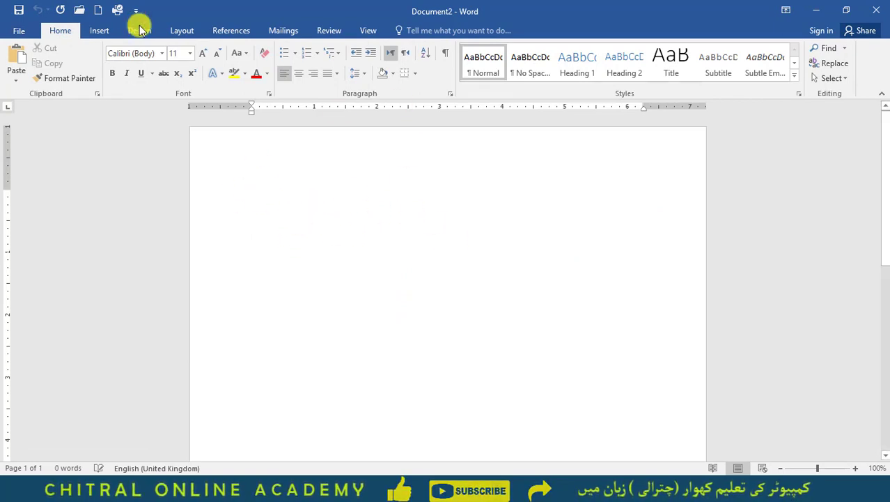
{"action": "left_click", "coordinate": [98, 30]}
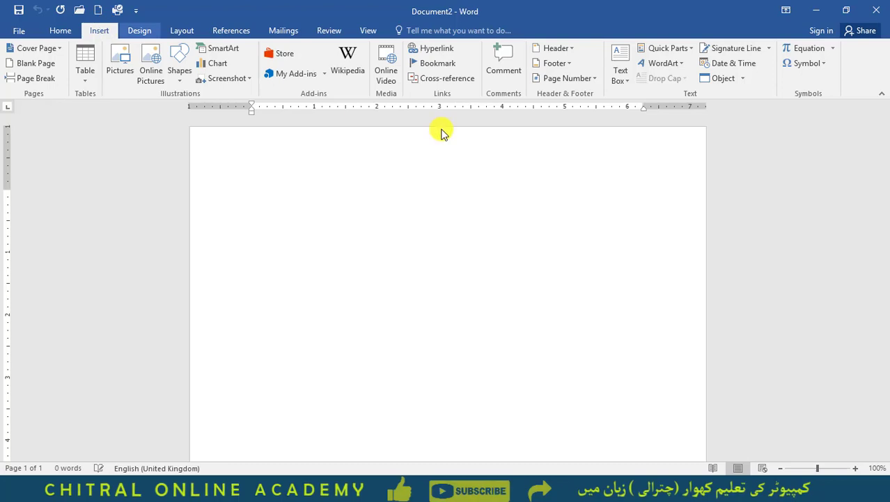
{"action": "left_click", "coordinate": [659, 48]}
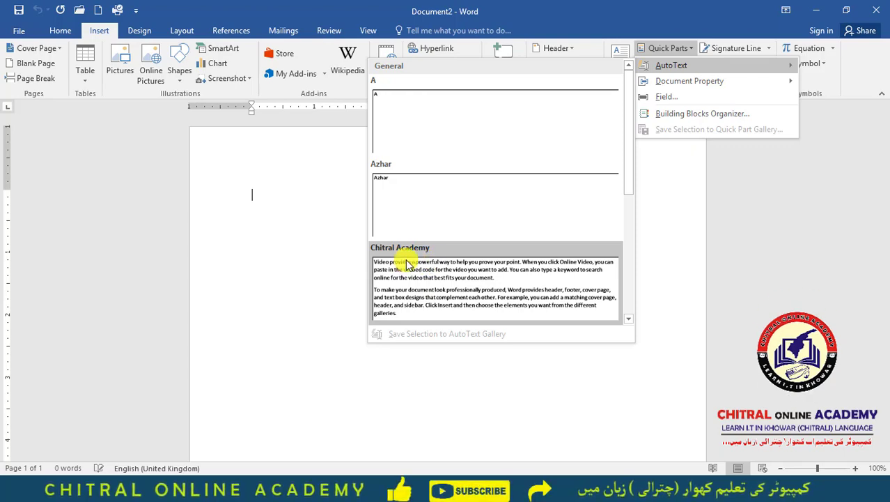
{"action": "left_click", "coordinate": [446, 261]}
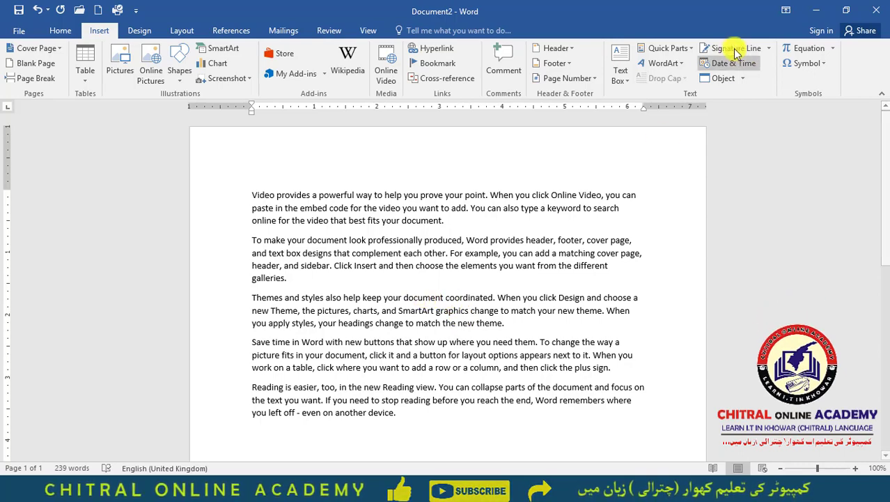
- Insert the Category document property below the paragraphs, fill it with Education and start a new line
{"action": "left_click", "coordinate": [669, 48]}
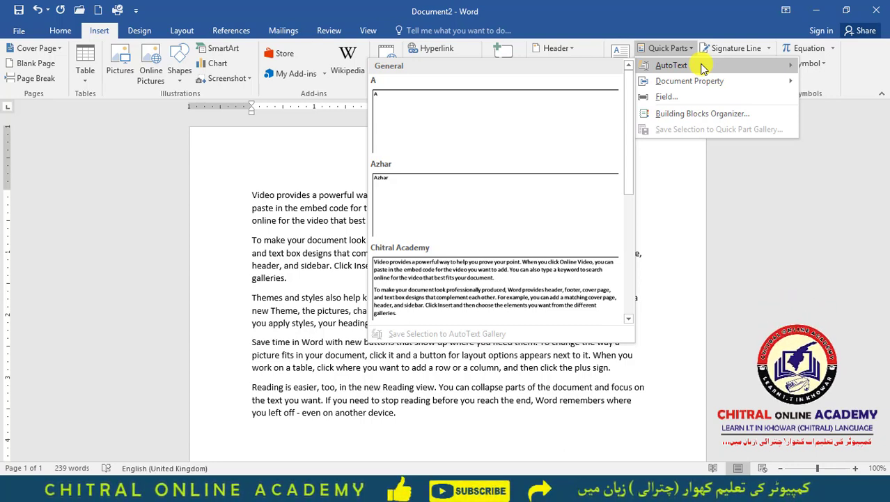
{"action": "mouse_move", "coordinate": [687, 87]}
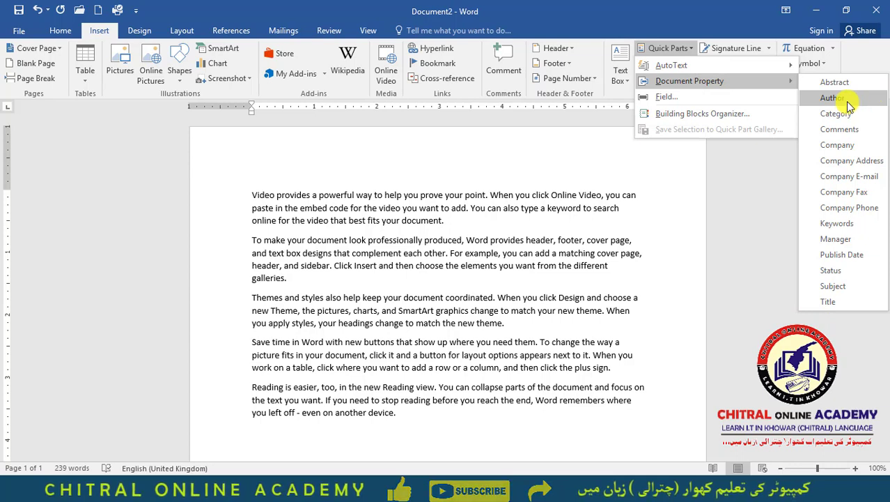
{"action": "left_click", "coordinate": [836, 113]}
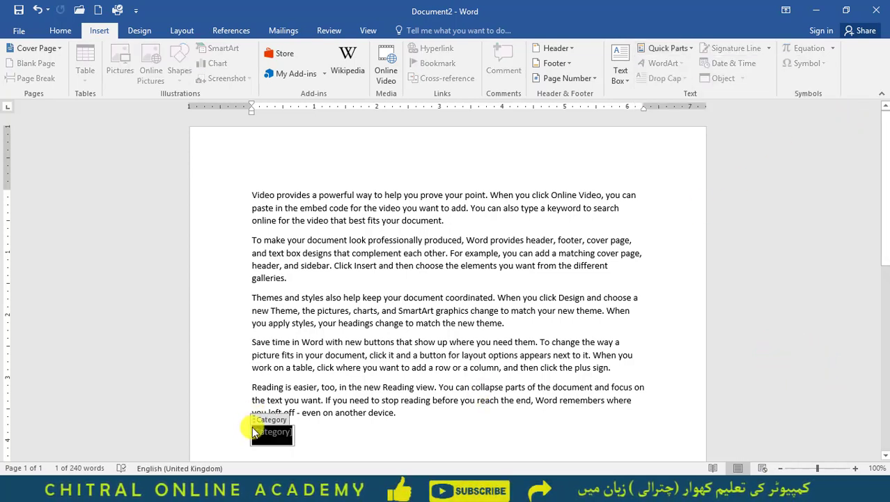
{"action": "left_click", "coordinate": [671, 48]}
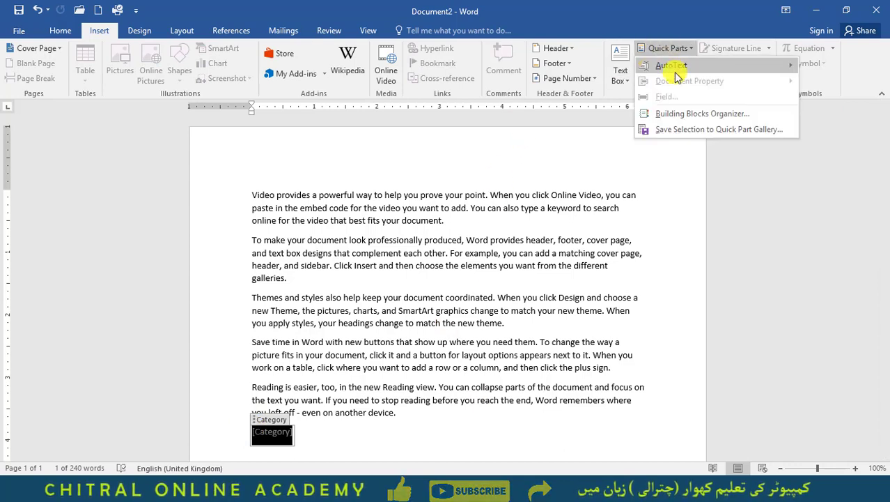
{"action": "left_click", "coordinate": [283, 440]}
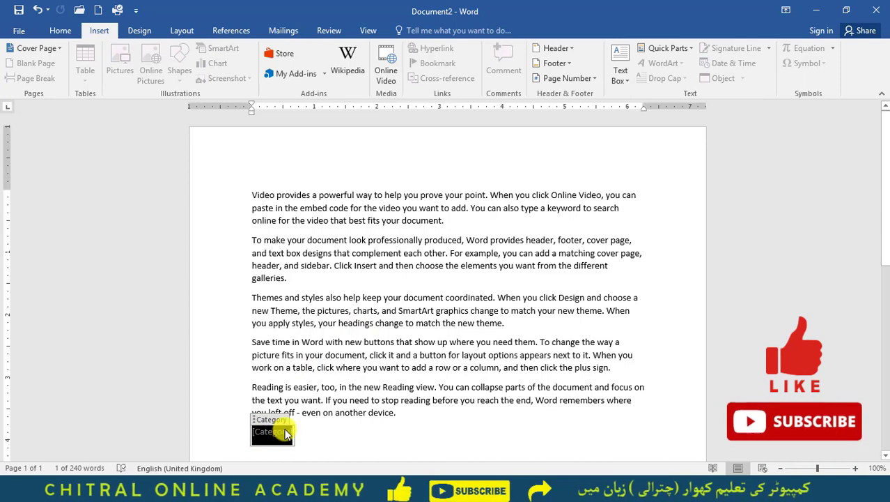
{"action": "type", "text": "Ed"}
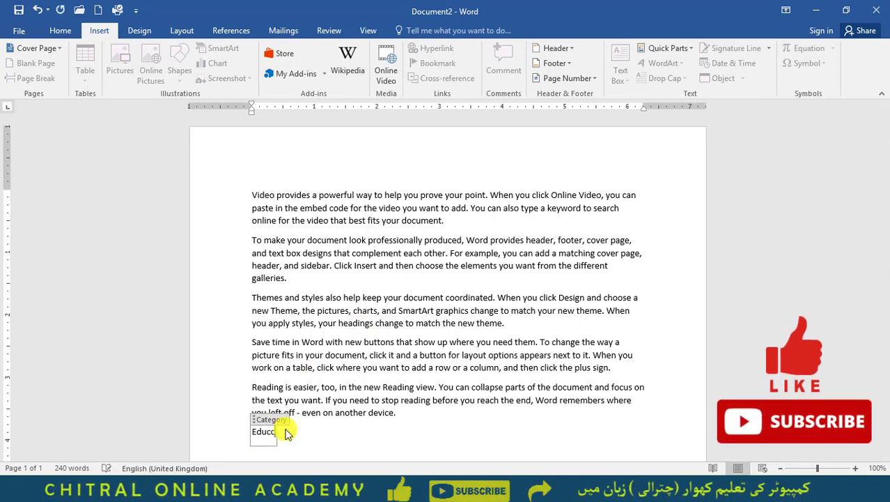
{"action": "type", "text": "ucation"}
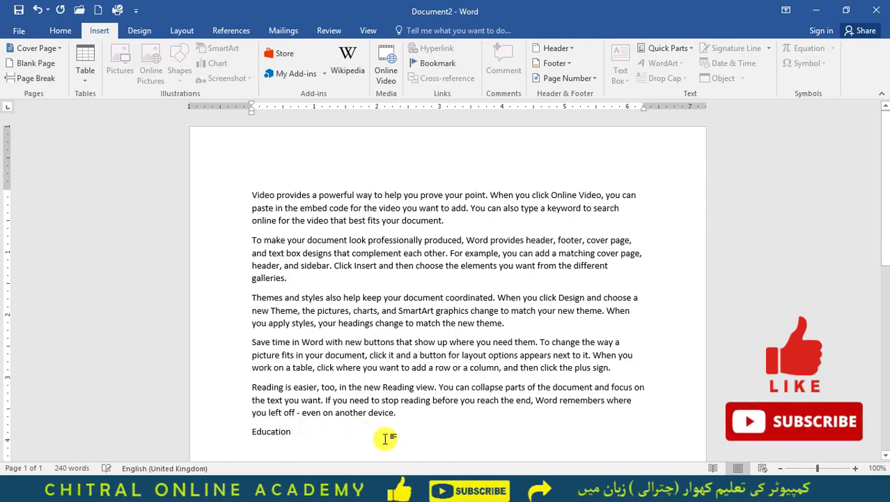
{"action": "key", "text": "Return"}
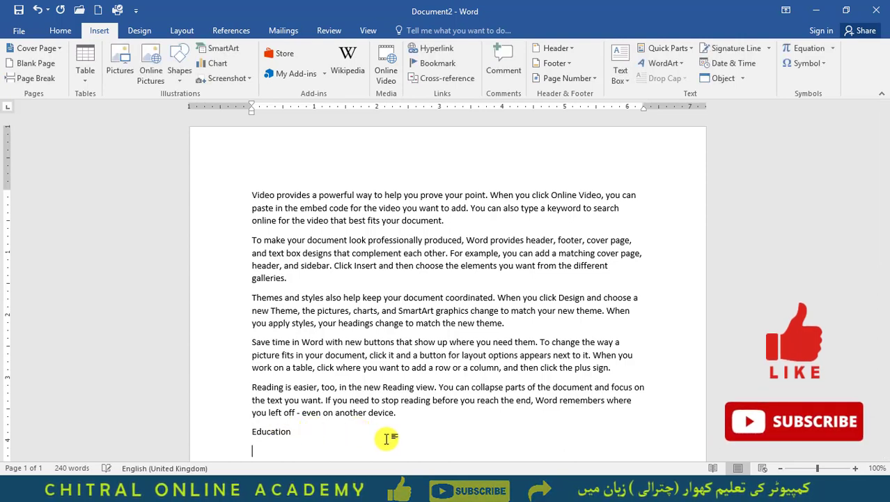
- Insert the Publish Date document property below Education and set it to 6 March 2021
{"action": "left_click", "coordinate": [669, 49]}
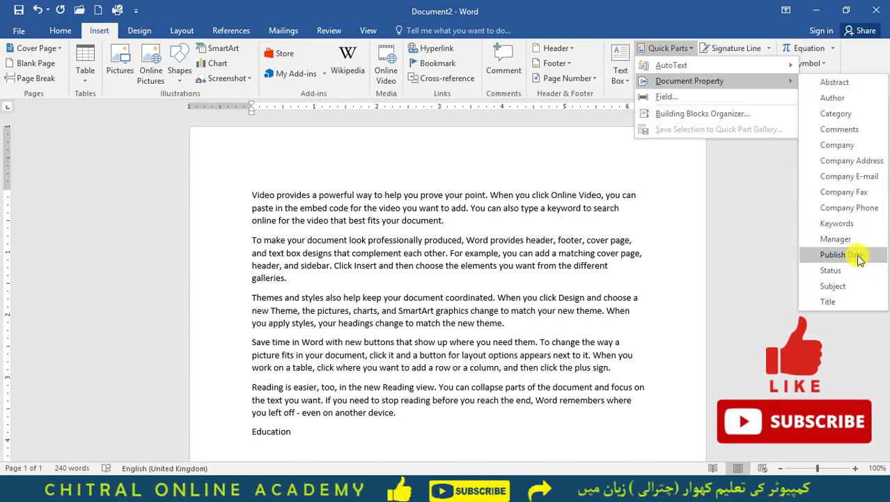
{"action": "left_click", "coordinate": [859, 259]}
{"action": "scroll", "coordinate": [706, 319], "scroll_direction": "down", "scroll_amount": 2}
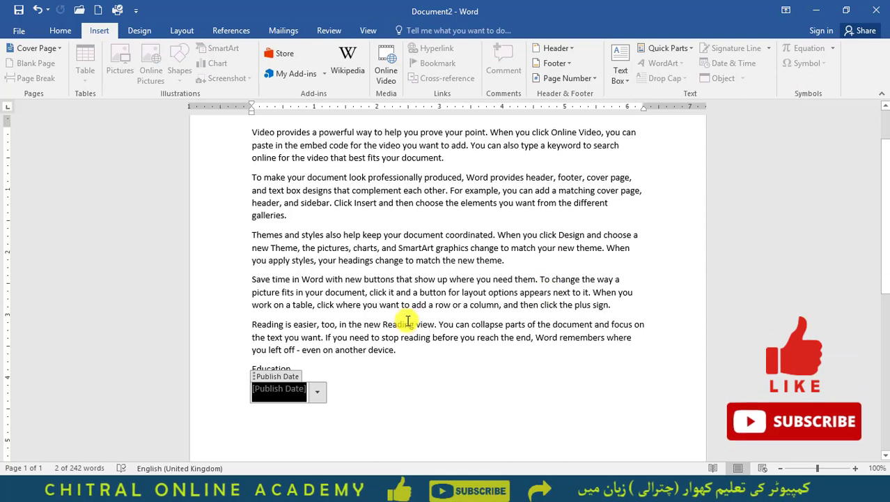
{"action": "left_click", "coordinate": [317, 394]}
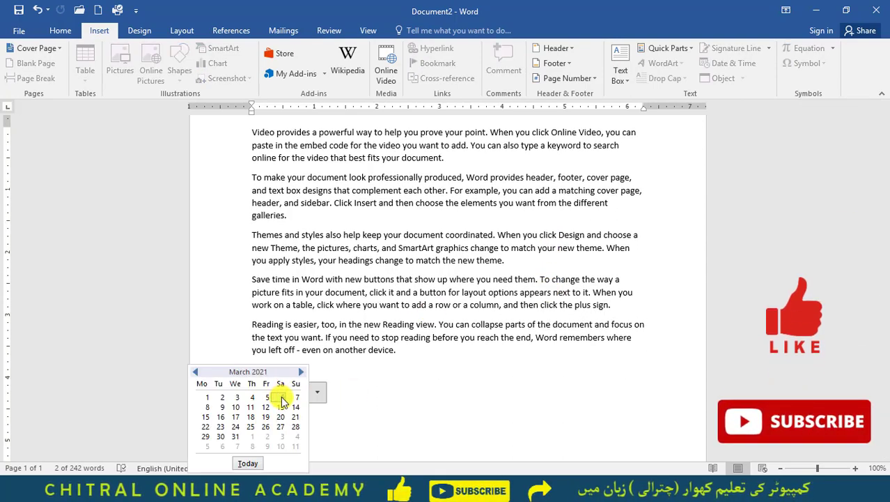
{"action": "left_click", "coordinate": [282, 396]}
{"action": "left_click", "coordinate": [348, 393]}
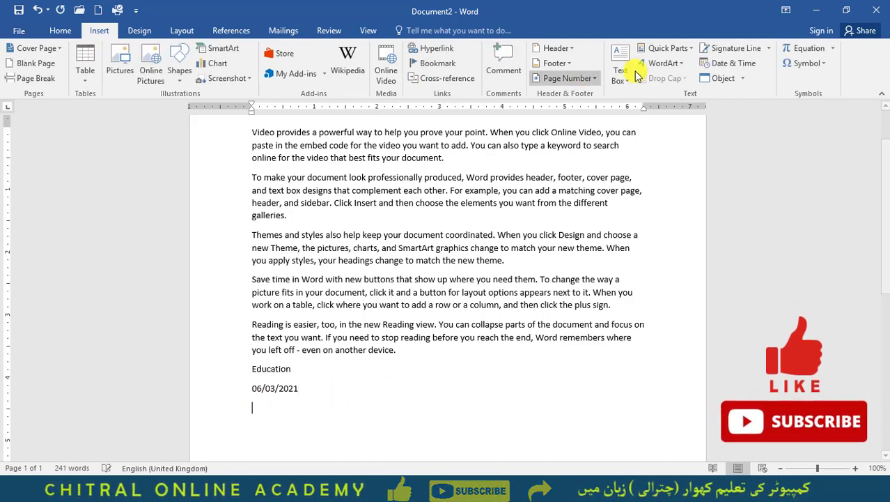
- Insert an Author field in uppercase format on the line below the publish date
{"action": "left_click", "coordinate": [666, 48]}
{"action": "mouse_move", "coordinate": [708, 85]}
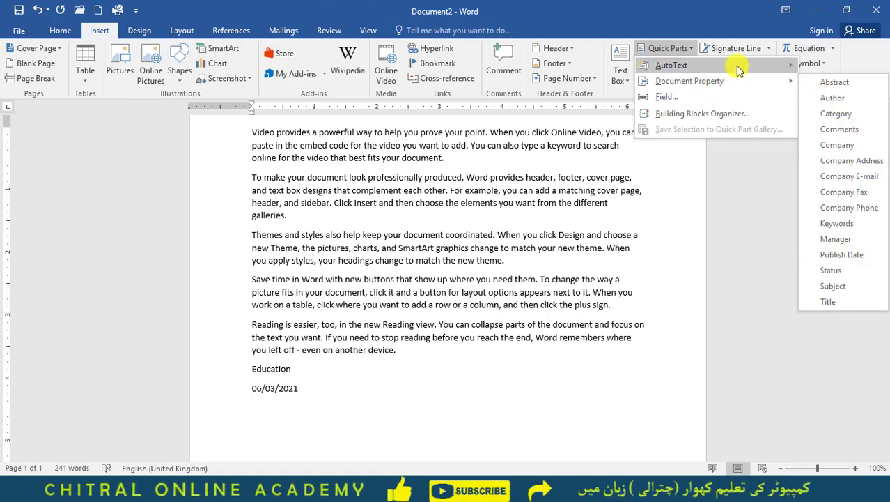
{"action": "left_click", "coordinate": [680, 101]}
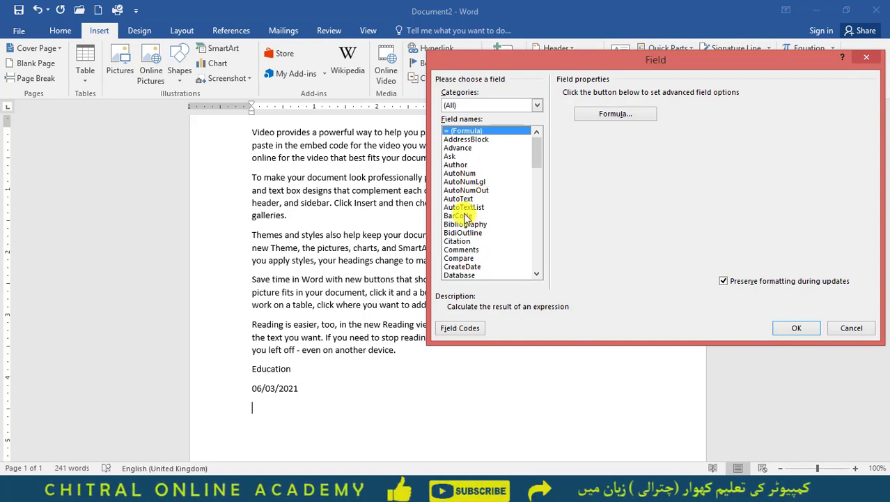
{"action": "left_click", "coordinate": [454, 165]}
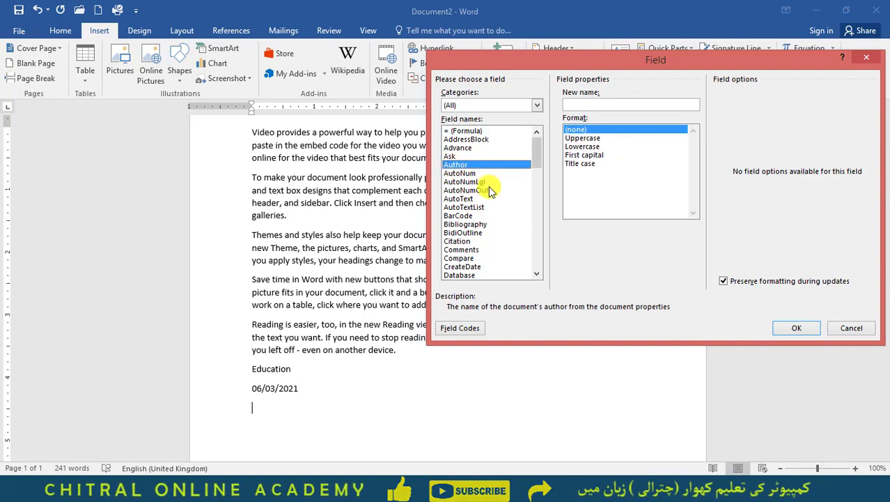
{"action": "left_click", "coordinate": [582, 138]}
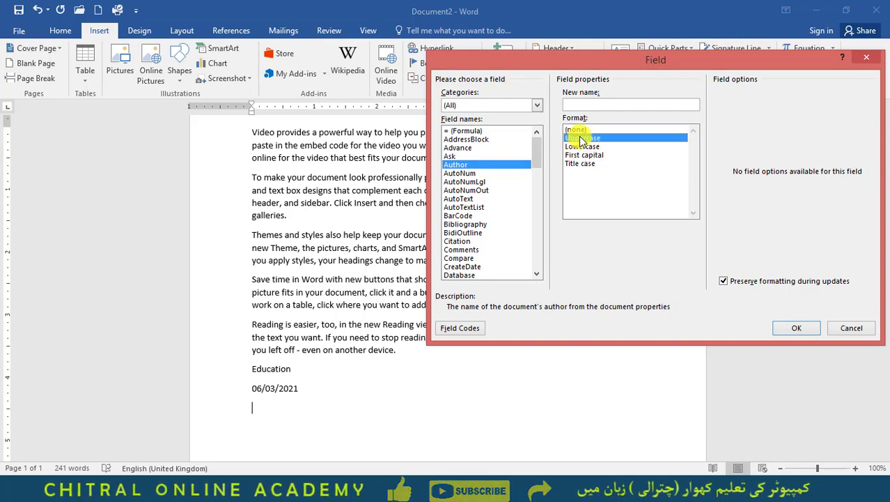
{"action": "left_click", "coordinate": [797, 329]}
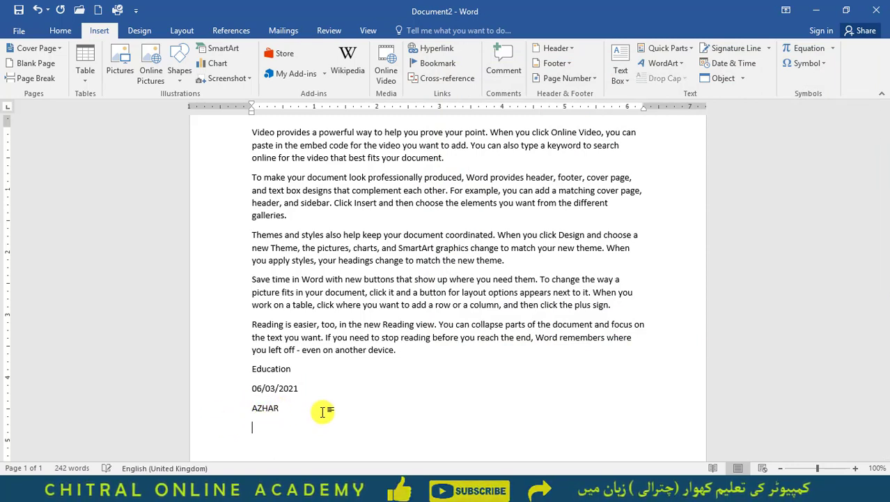
- Insert a Date field from the Date and Time category below the author, formatted as Saturday, 06 March 2021
{"action": "left_click", "coordinate": [673, 50]}
{"action": "left_click", "coordinate": [670, 97]}
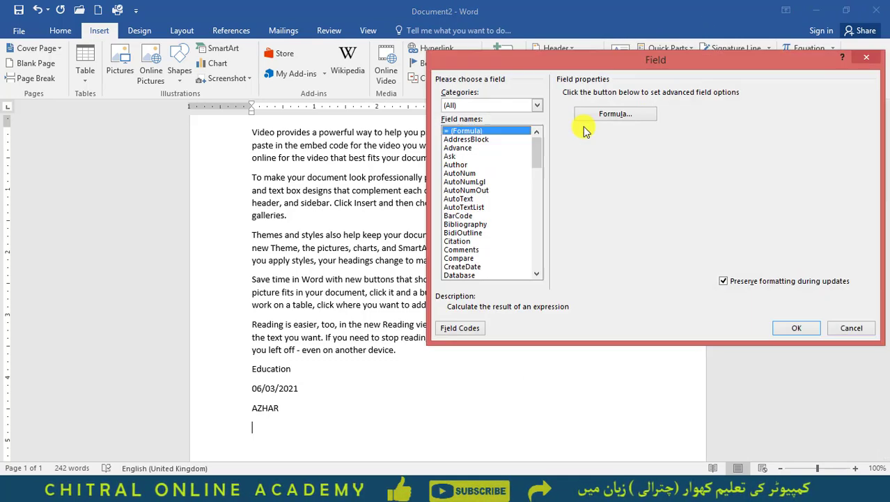
{"action": "left_click", "coordinate": [503, 106]}
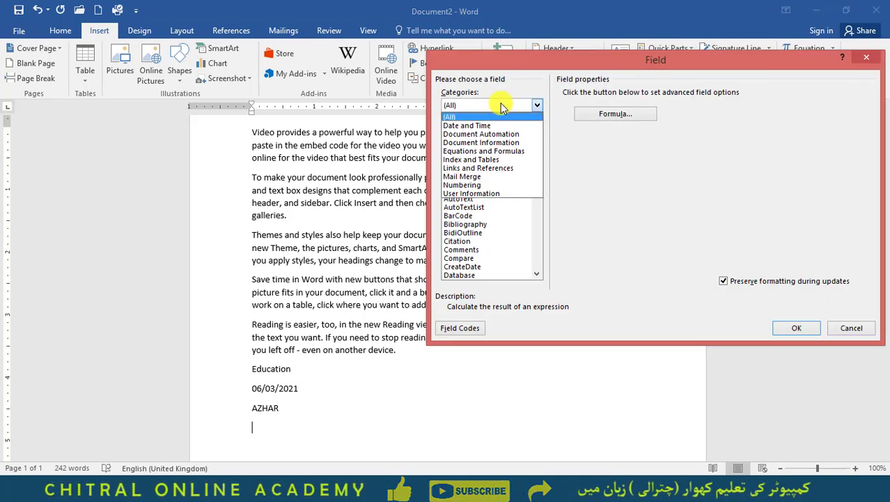
{"action": "left_click", "coordinate": [468, 127]}
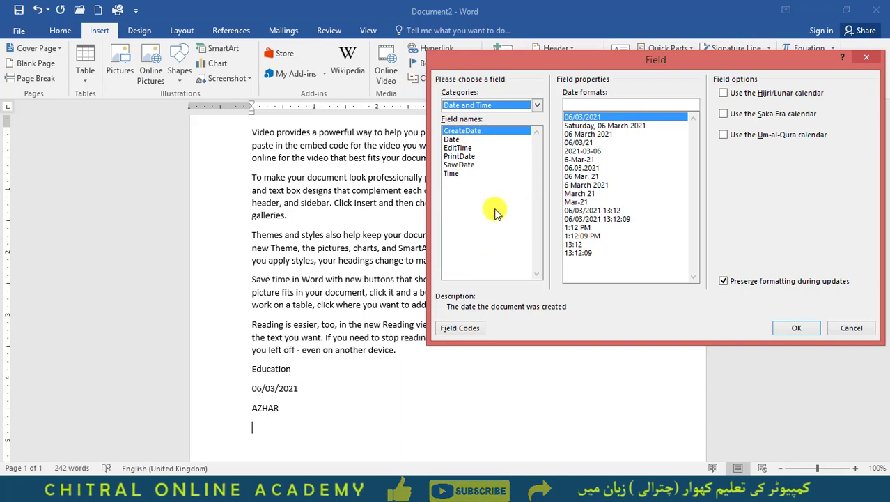
{"action": "left_click", "coordinate": [458, 140]}
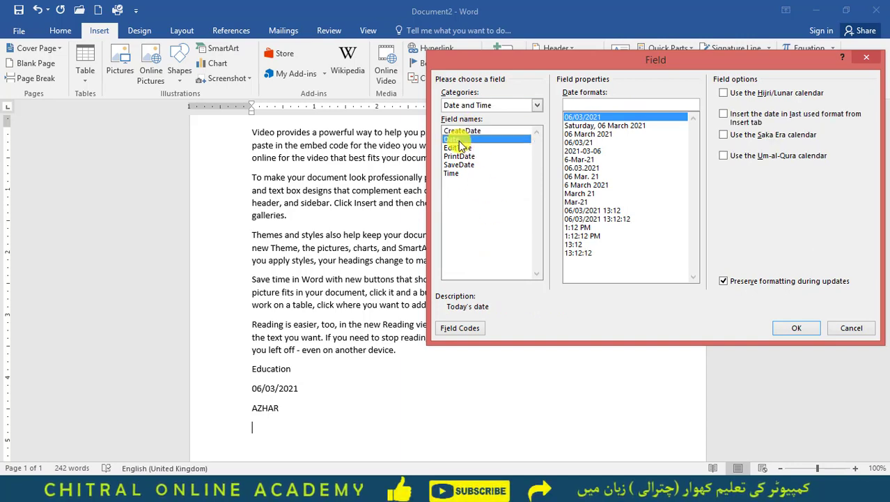
{"action": "left_click", "coordinate": [594, 126]}
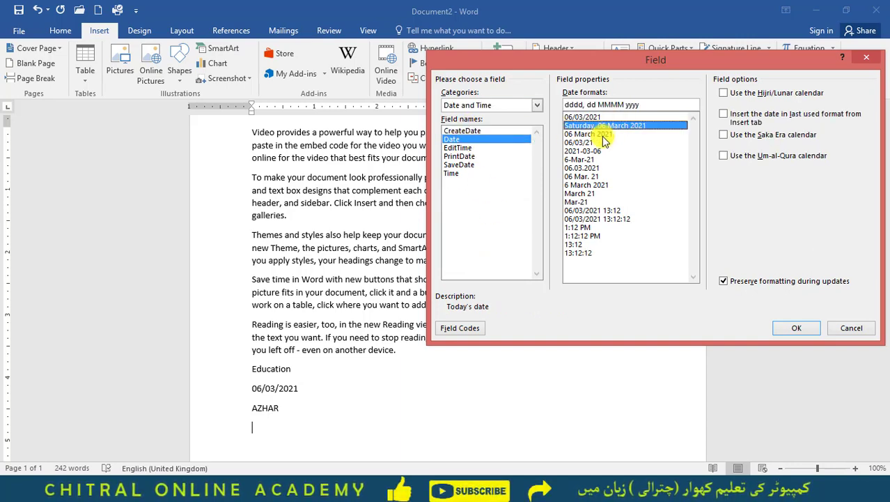
{"action": "left_click", "coordinate": [797, 327]}
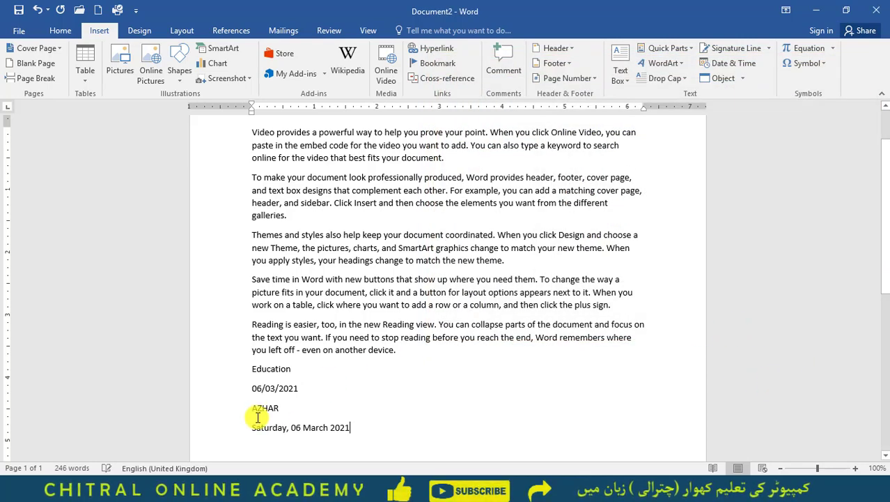
{"action": "left_click", "coordinate": [349, 428]}
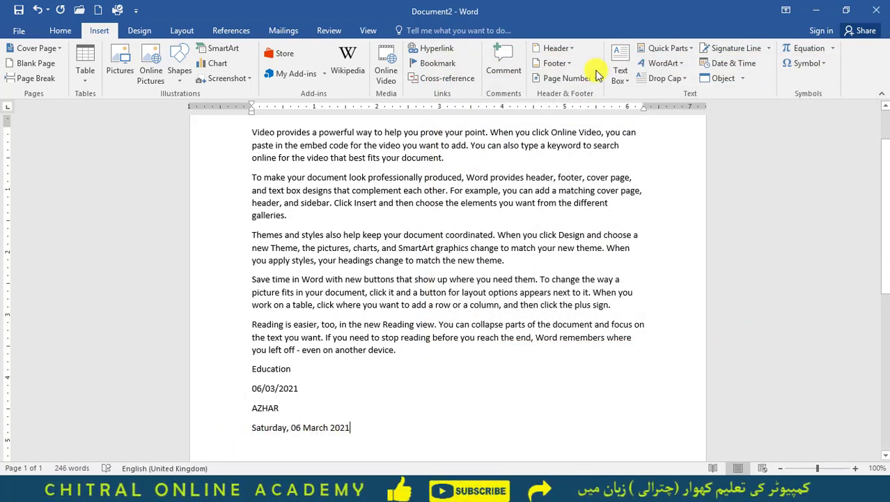
{"action": "left_click", "coordinate": [666, 48]}
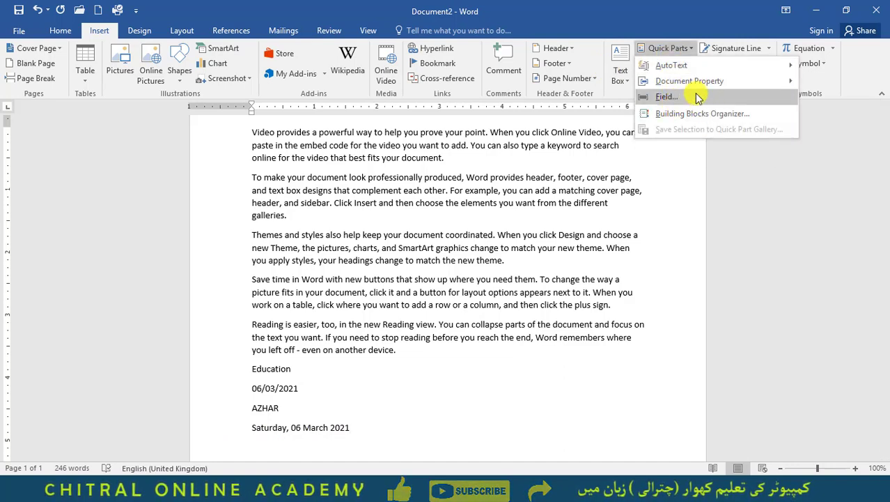
{"action": "mouse_move", "coordinate": [693, 88]}
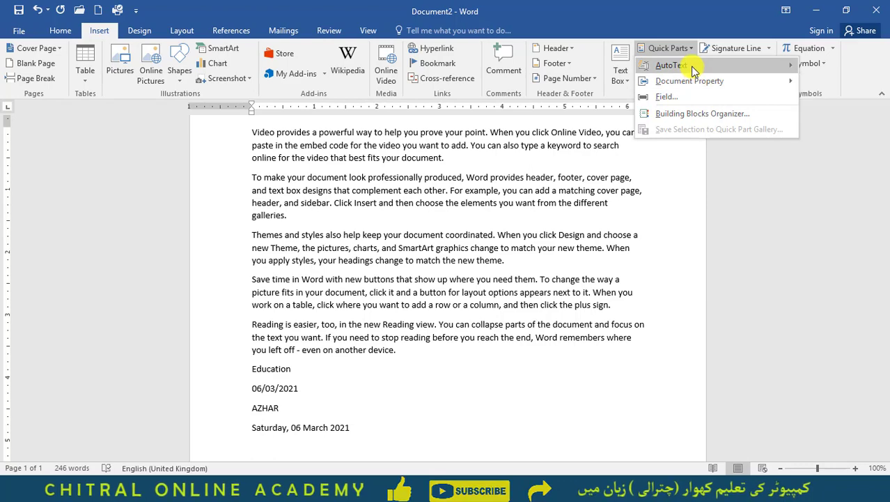
{"action": "mouse_move", "coordinate": [694, 68]}
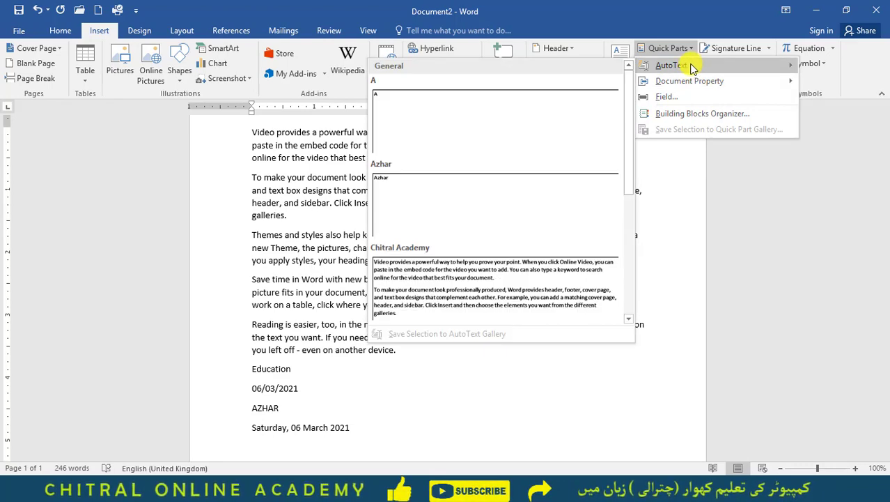
{"action": "left_click", "coordinate": [655, 298]}
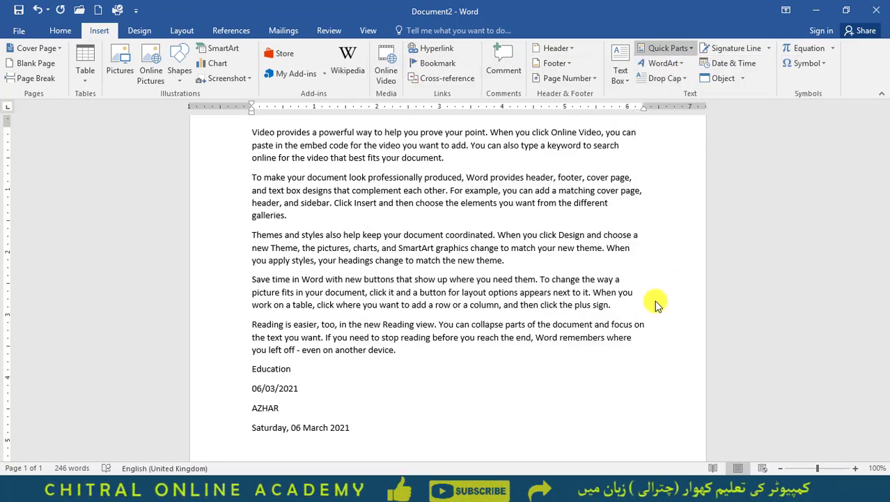
{"action": "scroll", "coordinate": [558, 320], "scroll_direction": "up", "scroll_amount": 2}
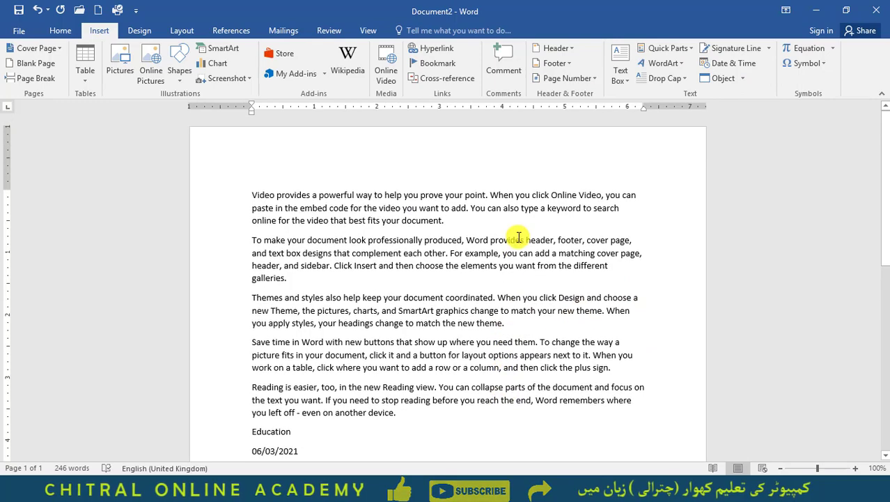
{"action": "scroll", "coordinate": [520, 184], "scroll_direction": "up", "scroll_amount": 3}
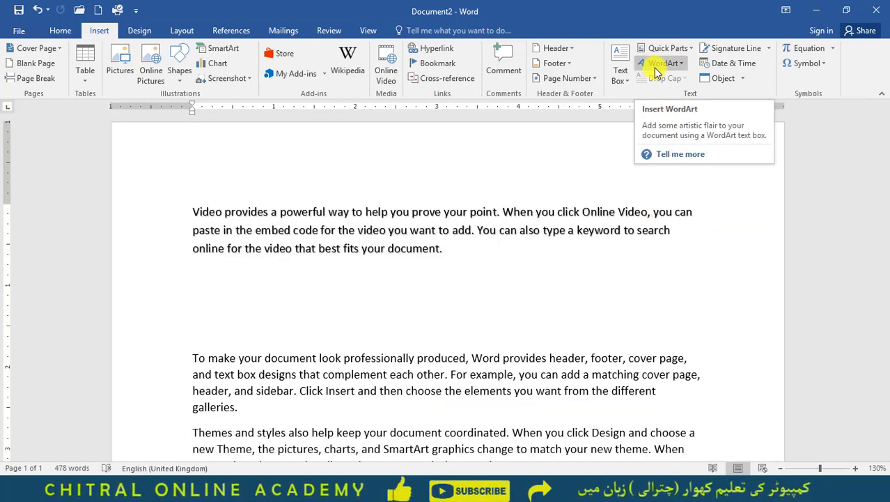
- Insert a blue WordArt with reflection below the first paragraph and replace its placeholder text with Chitral Academy
{"action": "left_click", "coordinate": [655, 68]}
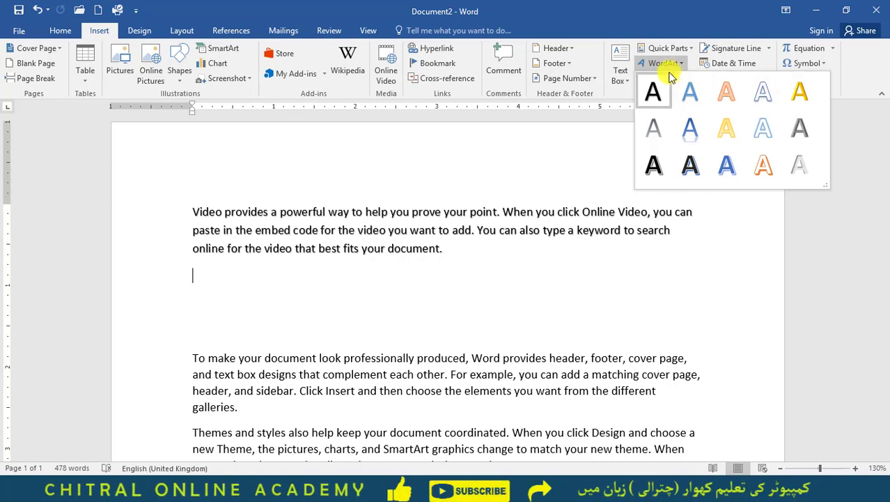
{"action": "left_click", "coordinate": [691, 128]}
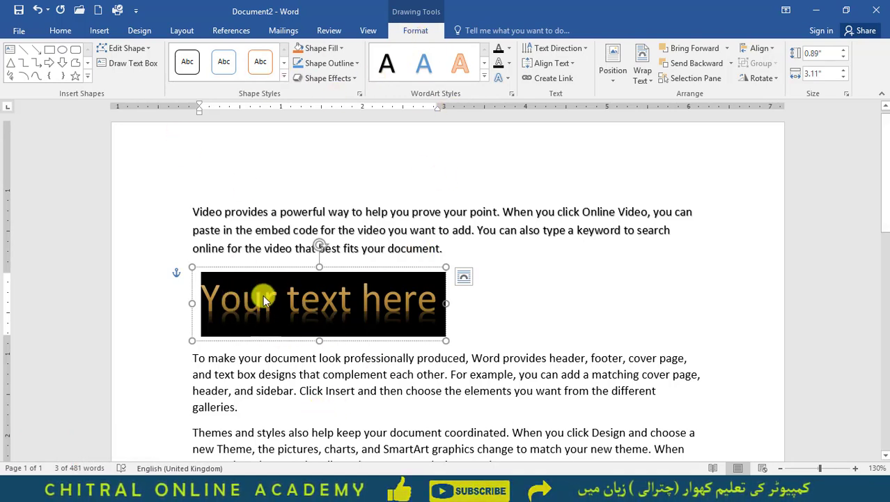
{"action": "left_click", "coordinate": [325, 301]}
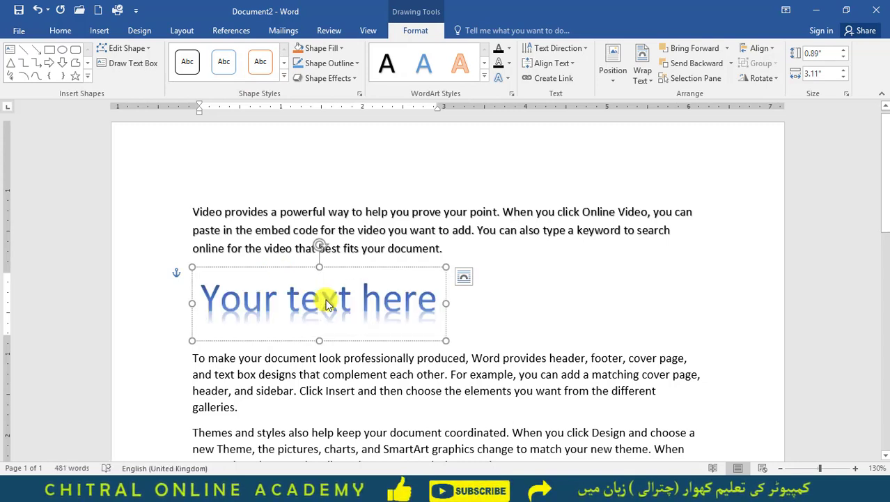
{"action": "double_click", "coordinate": [328, 302]}
{"action": "left_click", "coordinate": [327, 302]}
{"action": "triple_click", "coordinate": [329, 298]}
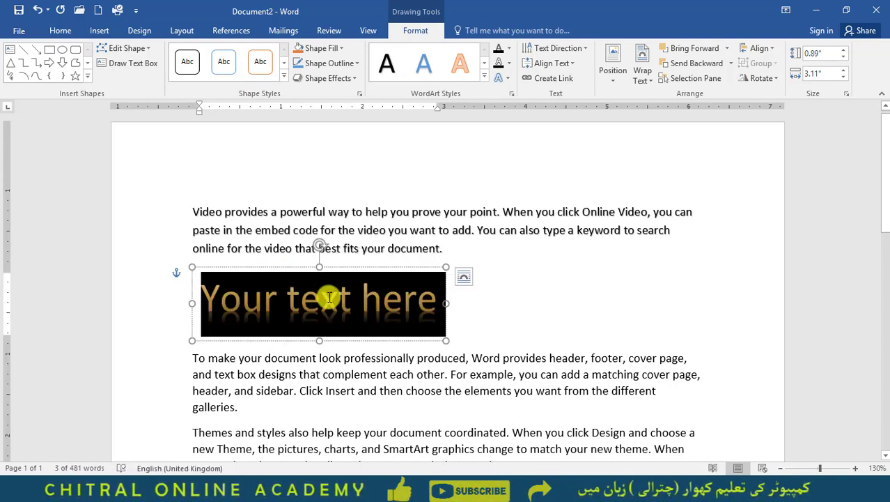
{"action": "type", "text": "Chitral ACad"}
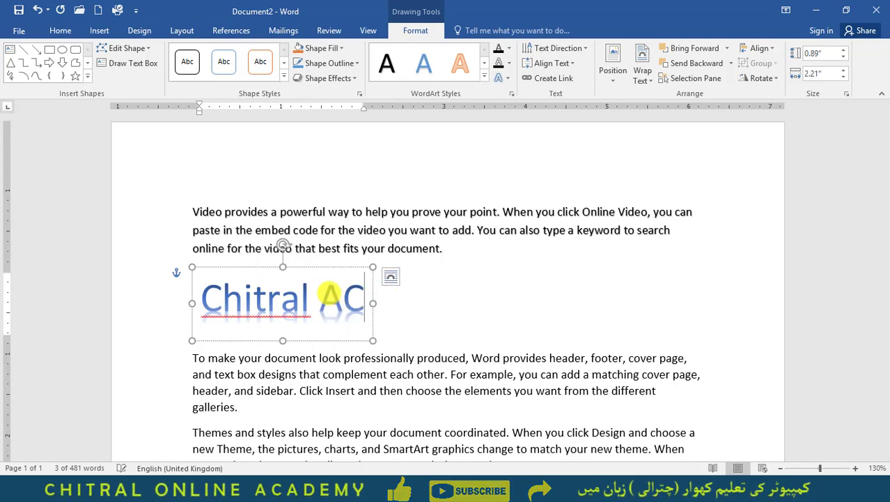
{"action": "key", "text": "BackSpace"}
{"action": "key", "text": "BackSpace"}
{"action": "key", "text": "BackSpace"}
{"action": "type", "text": "cademy"}
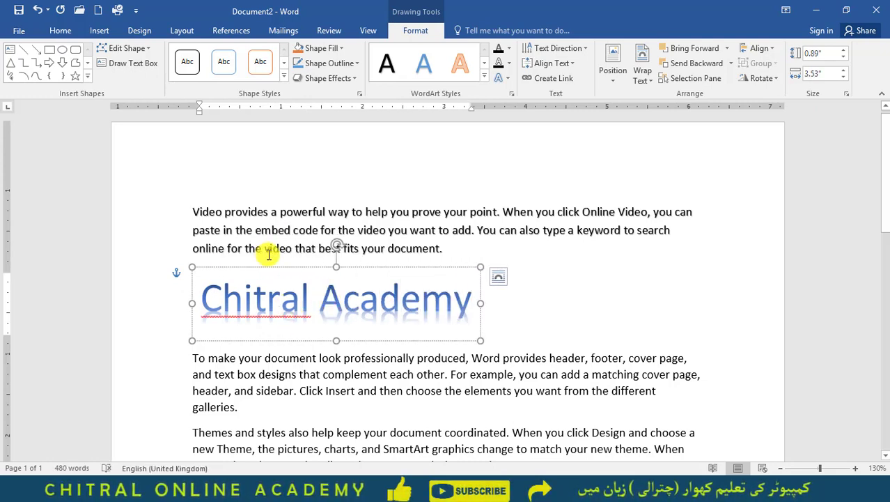
- Restyle the Chitral Academy WordArt box, trying the dark gray gradient theme style and settling on the solid gray one
{"action": "left_click", "coordinate": [285, 77]}
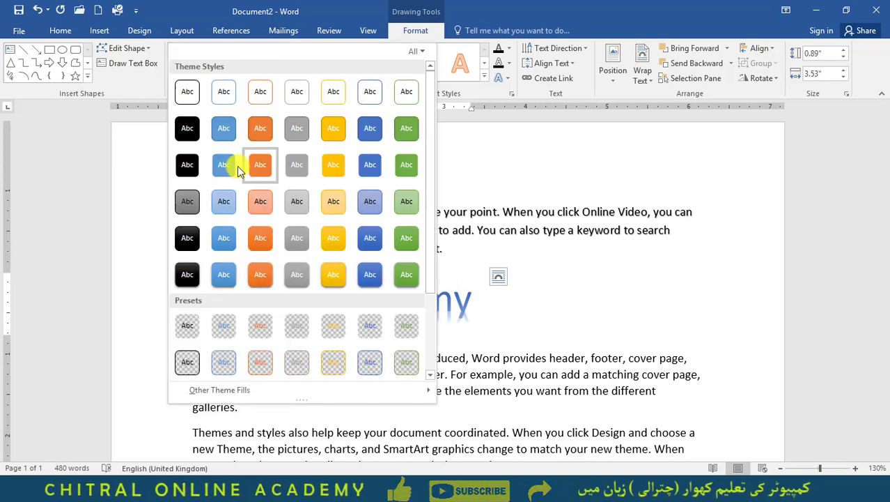
{"action": "left_click", "coordinate": [188, 203]}
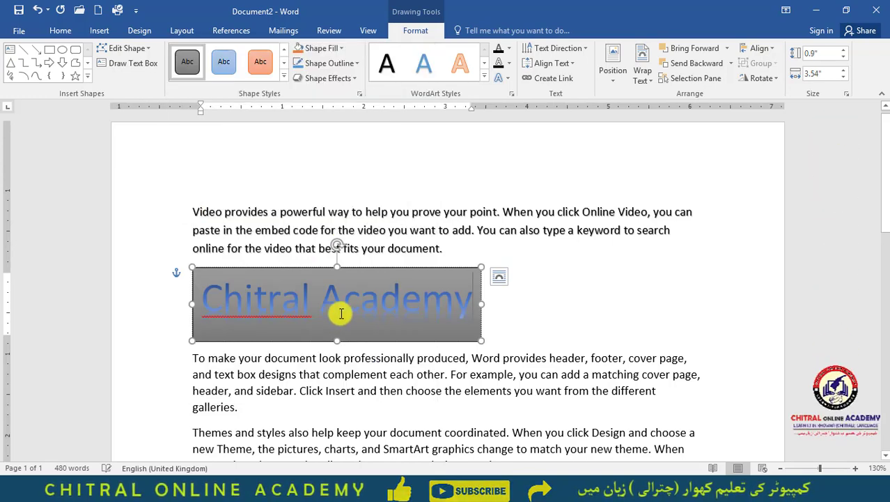
{"action": "left_click", "coordinate": [284, 77]}
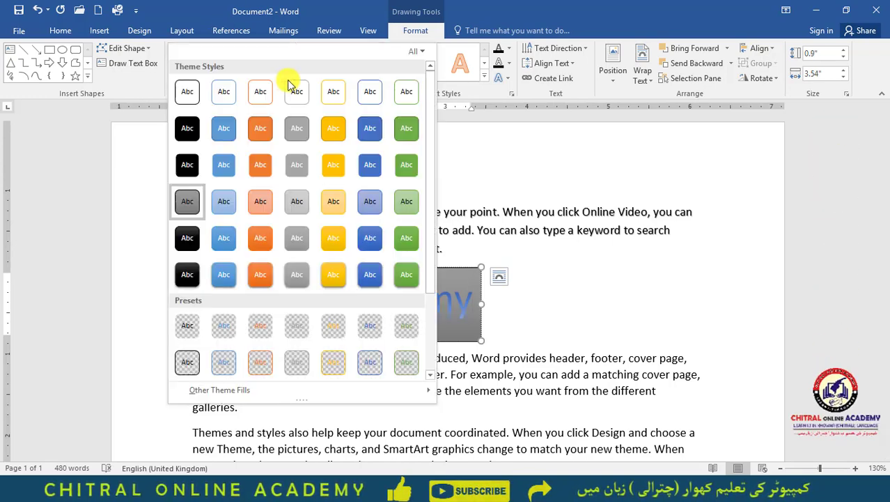
{"action": "left_click", "coordinate": [206, 88]}
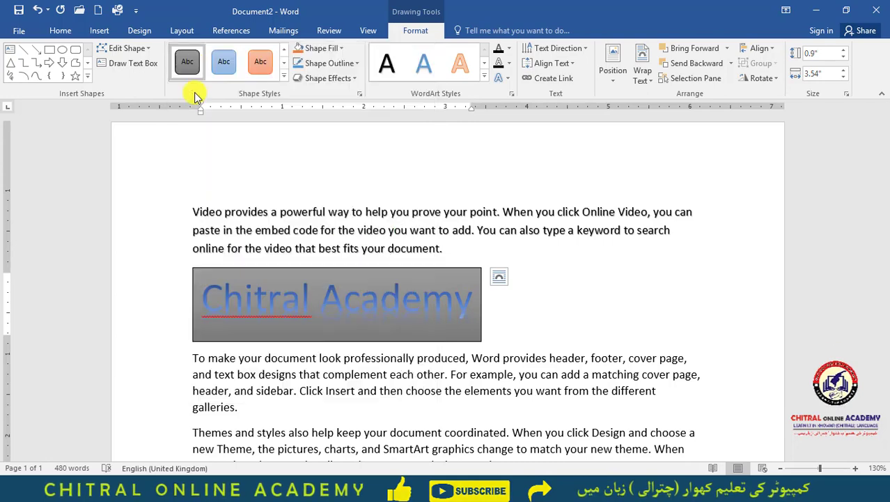
{"action": "left_click", "coordinate": [283, 78]}
{"action": "left_click", "coordinate": [299, 167]}
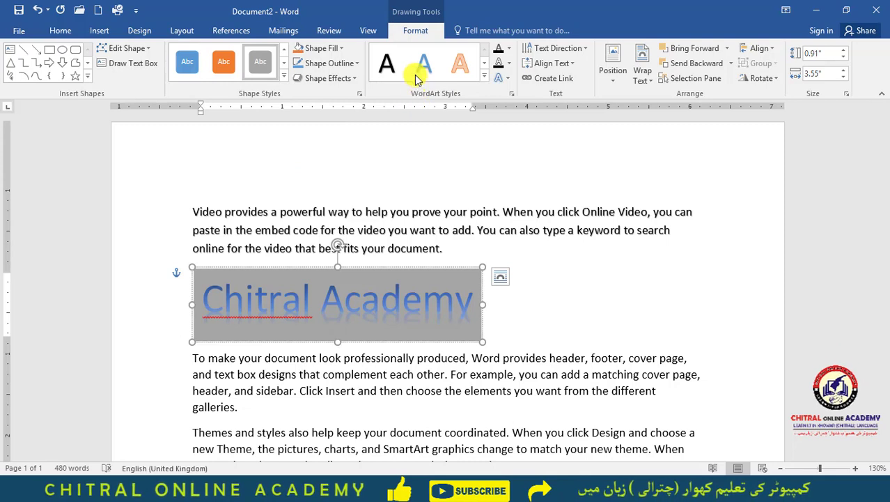
- Apply the bold black WordArt style with a white outline and shadow to the whole Chitral Academy text
{"action": "left_click", "coordinate": [485, 77]}
{"action": "left_click", "coordinate": [422, 136]}
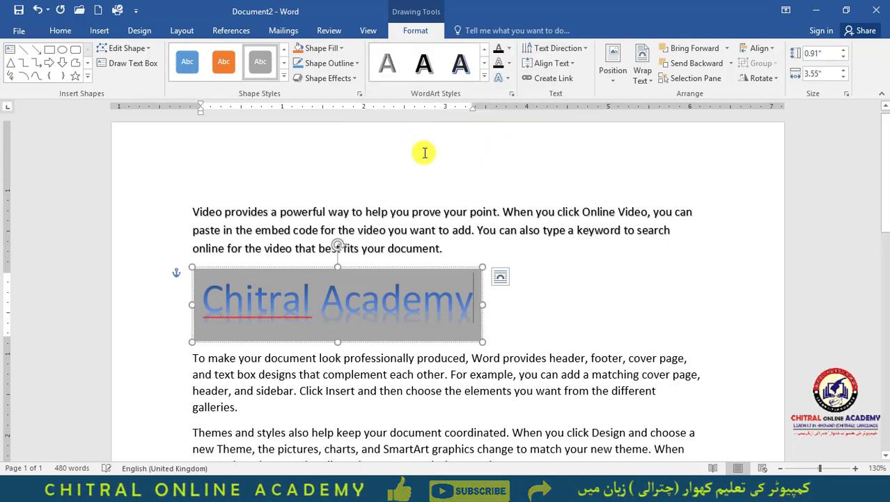
{"action": "triple_click", "coordinate": [438, 315]}
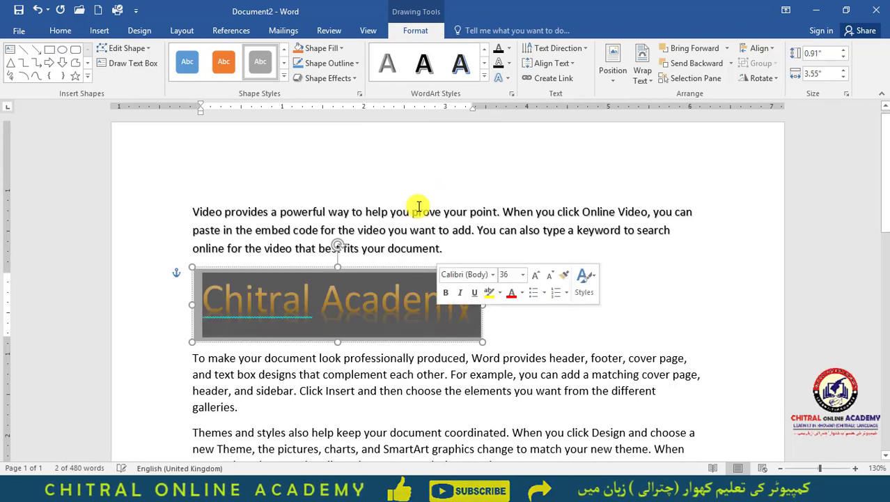
{"action": "left_click", "coordinate": [425, 64]}
{"action": "left_click", "coordinate": [521, 308]}
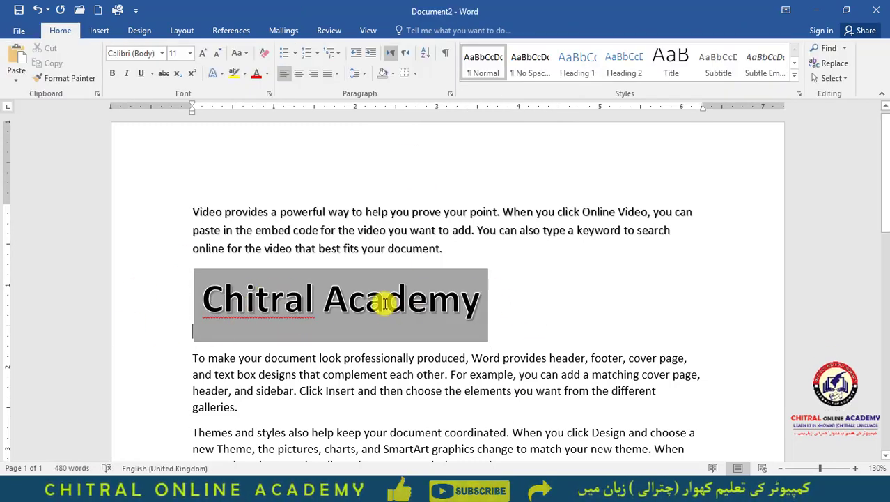
- Delete the Chitral Academy WordArt from between the first two paragraphs
{"action": "left_click", "coordinate": [408, 303]}
{"action": "left_click", "coordinate": [99, 30]}
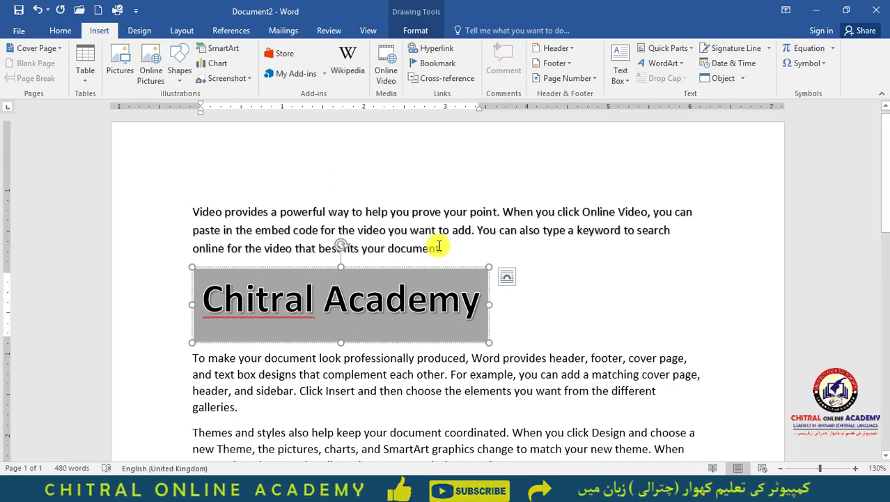
{"action": "left_click", "coordinate": [411, 33]}
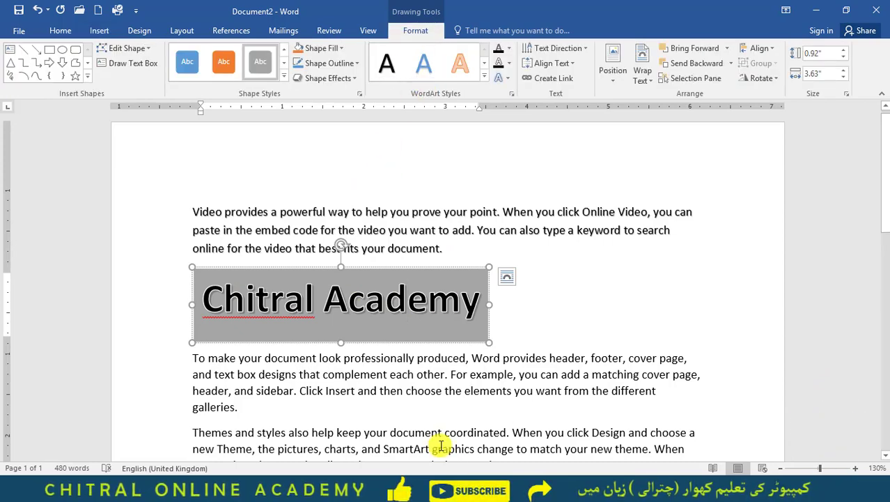
{"action": "key", "text": "Delete"}
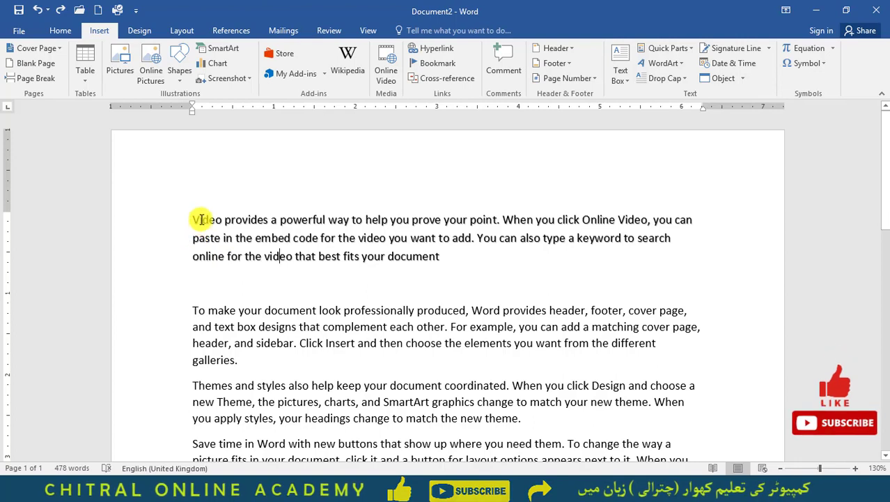
- Apply a Dropped drop cap to the word Video at the start of the first paragraph
{"action": "left_click_drag", "start_coordinate": [223, 222], "coordinate": [192, 221]}
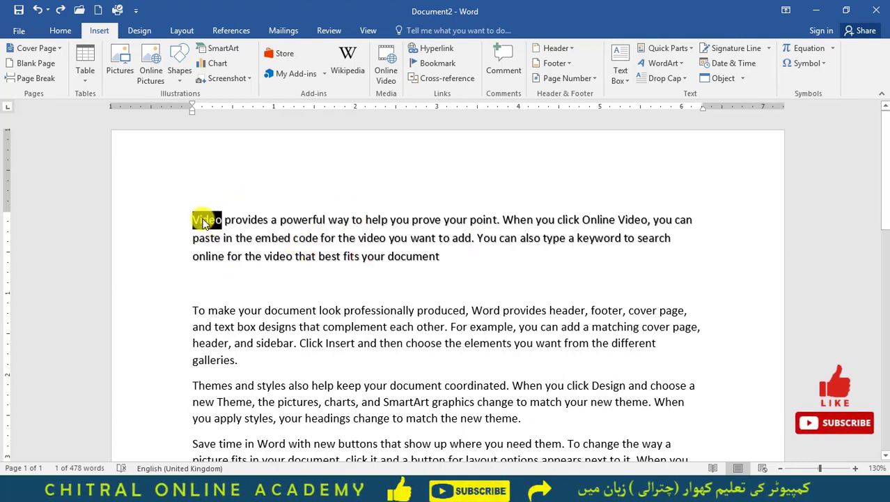
{"action": "left_click", "coordinate": [671, 81]}
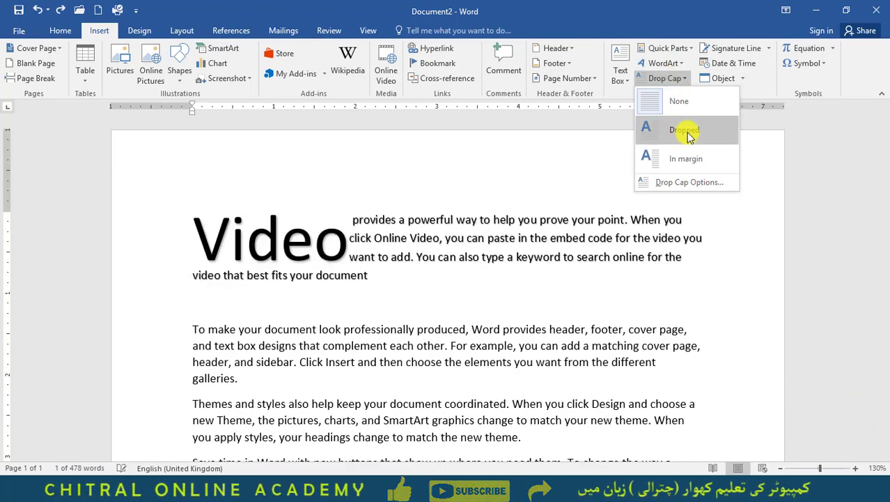
{"action": "left_click", "coordinate": [688, 136]}
{"action": "left_click", "coordinate": [420, 239]}
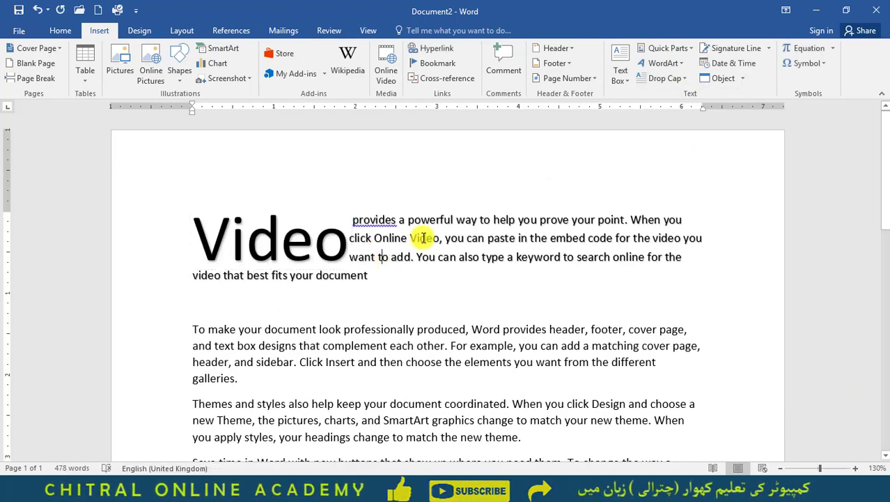
{"action": "left_click", "coordinate": [383, 254]}
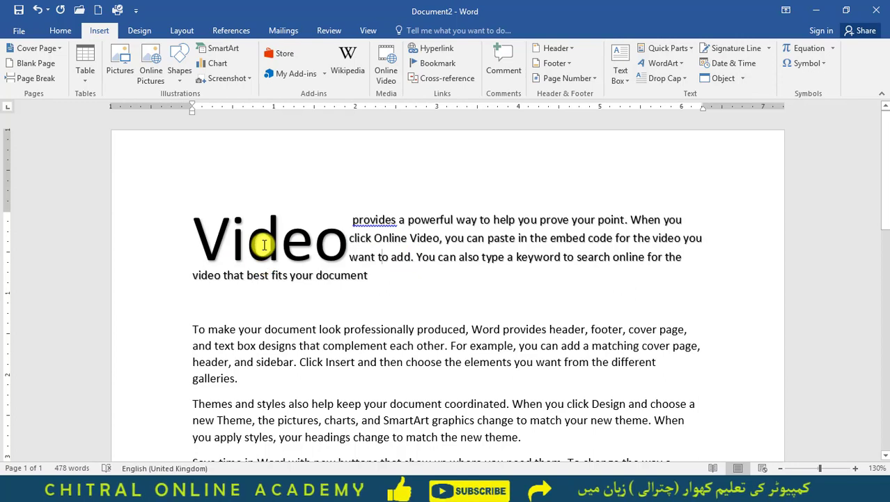
- Turn the word To at the beginning of the second paragraph into a Dropped drop cap
{"action": "scroll", "coordinate": [267, 250], "scroll_direction": "down", "scroll_amount": 1}
{"action": "left_click_drag", "start_coordinate": [207, 290], "coordinate": [192, 290]}
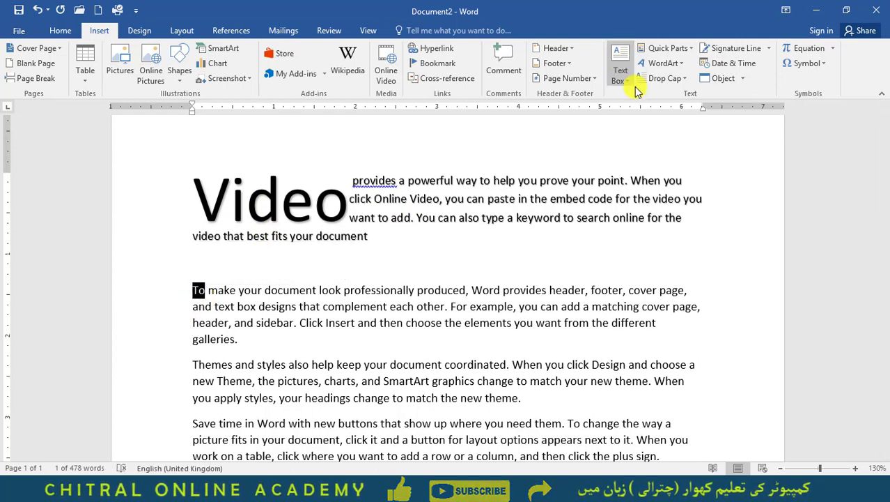
{"action": "left_click", "coordinate": [666, 79]}
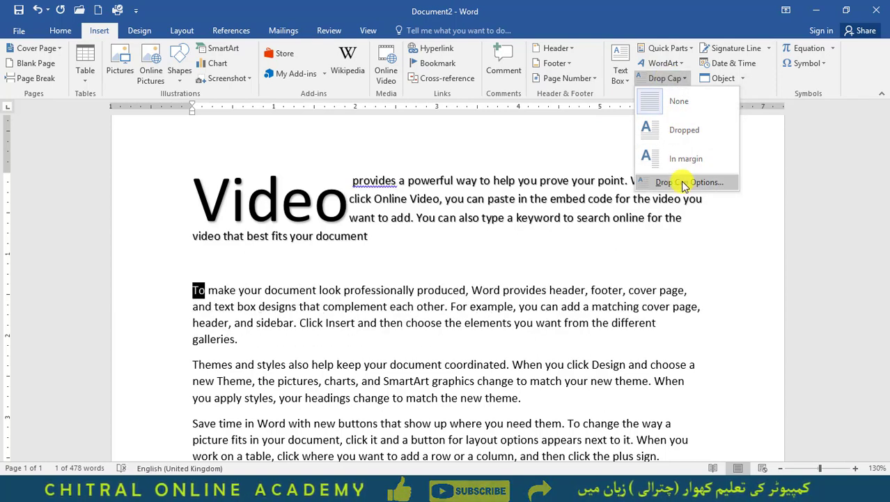
{"action": "left_click", "coordinate": [680, 134]}
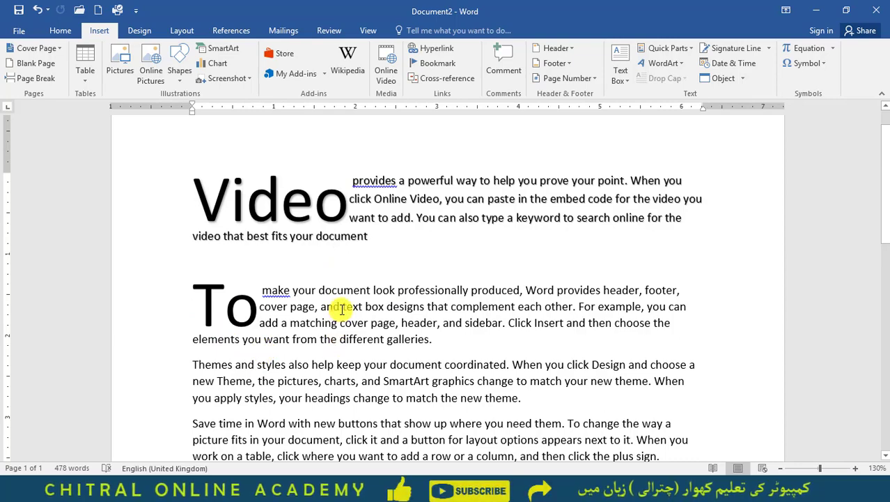
{"action": "scroll", "coordinate": [342, 308], "scroll_direction": "down", "scroll_amount": 2}
{"action": "scroll", "coordinate": [342, 309], "scroll_direction": "up", "scroll_amount": 2}
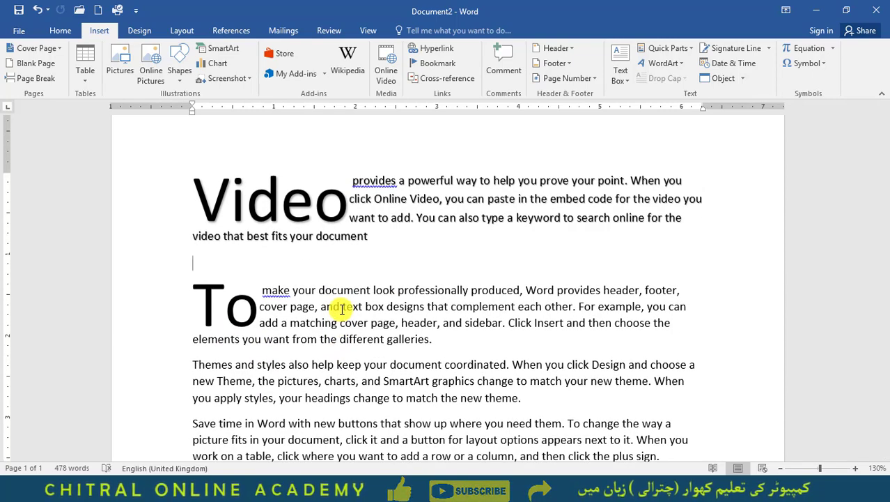